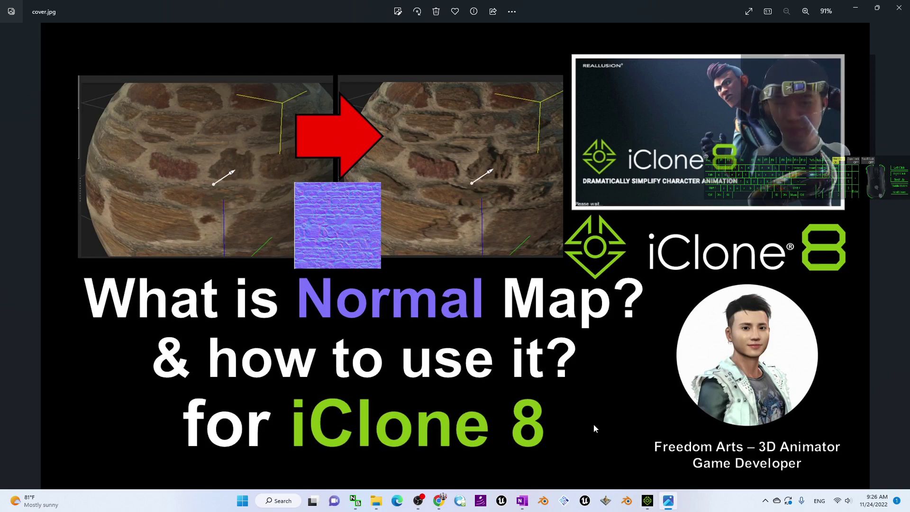
- Switch to iClone and remove the bump texture from the ball's material
left_click(647, 500)
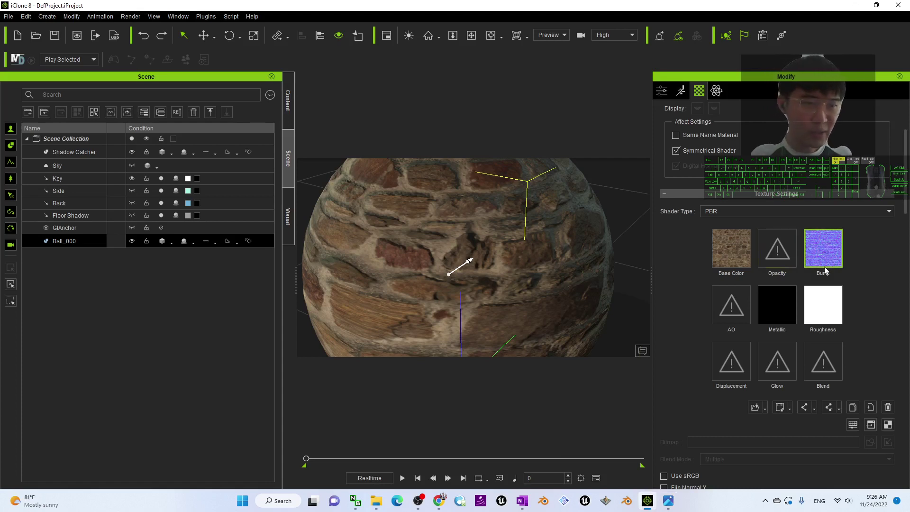
left_click(887, 407)
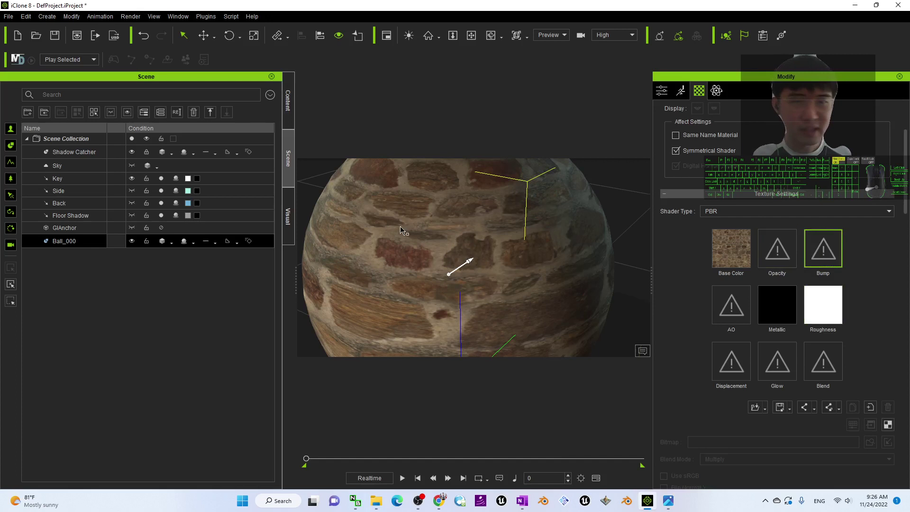
- Rotate the Key light and inspect how the stone ball is shaded without a bump texture
left_click(76, 179)
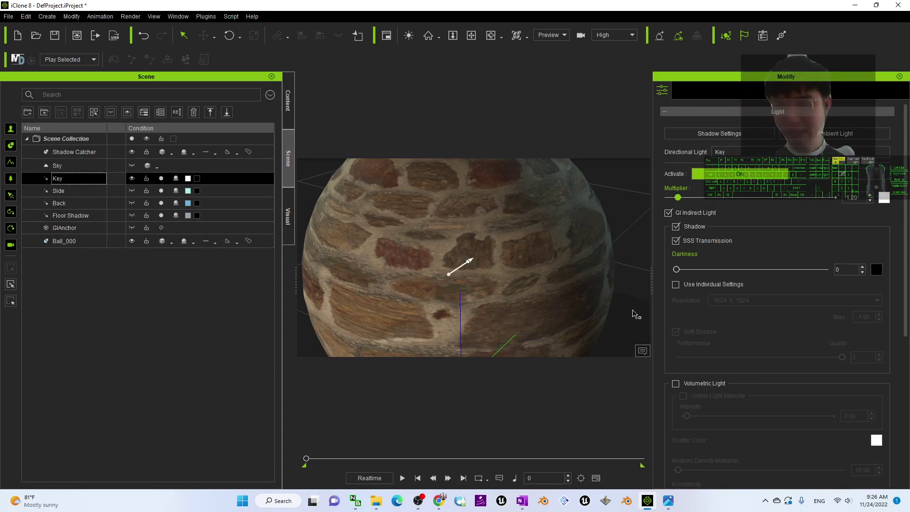
key("e")
left_click_drag(485, 274, 504, 250)
scroll(356, 281, "down", 5)
scroll(443, 281, "up", 2)
scroll(468, 248, "up", 4)
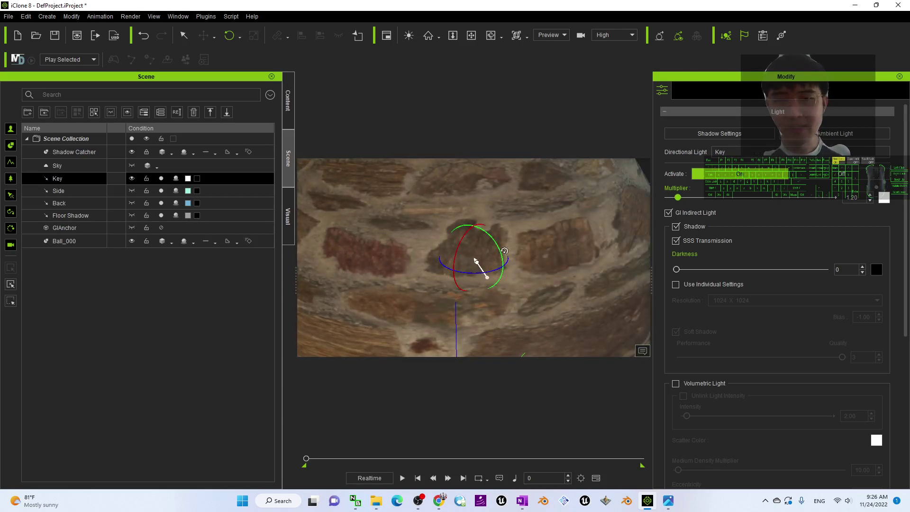
scroll(505, 251, "down", 5)
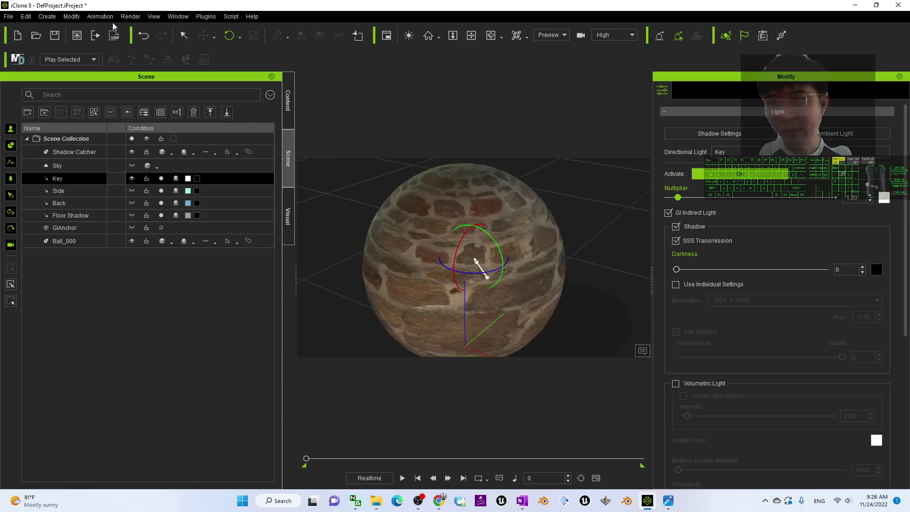
- Undo the Key light rotations and the texture removal to restore the bump map on Ball_000
left_click(143, 36)
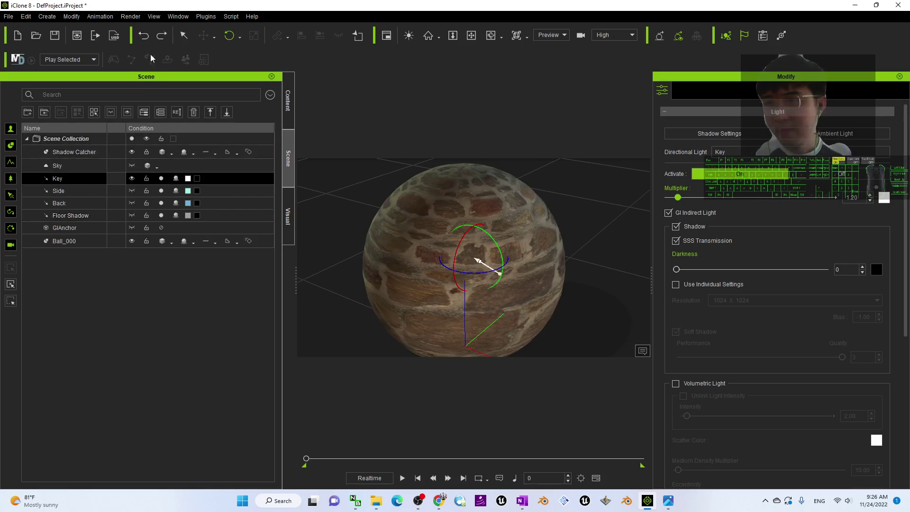
left_click(75, 244)
left_click(699, 91)
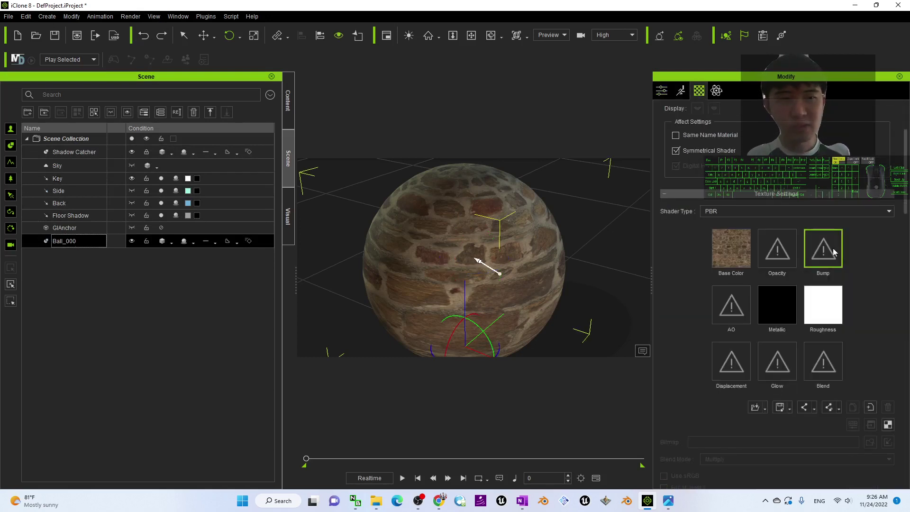
left_click(141, 40)
left_click(141, 40)
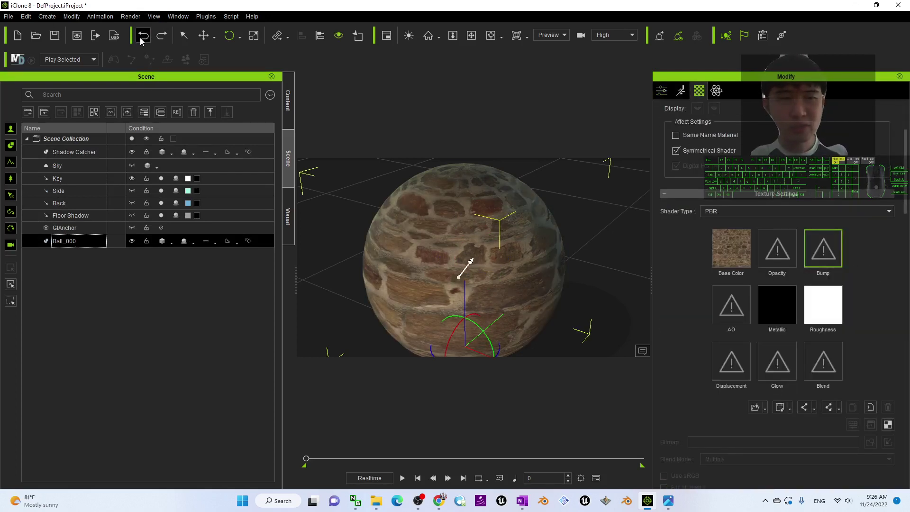
left_click(142, 39)
left_click(146, 38)
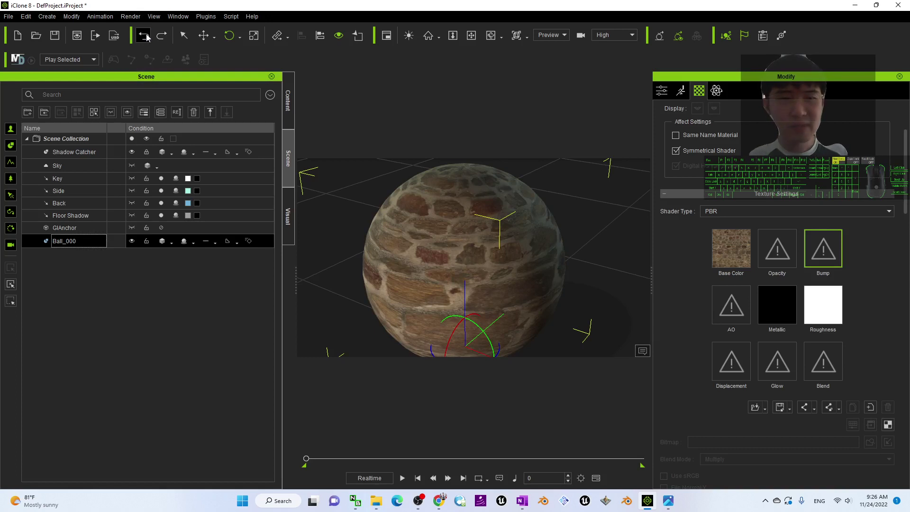
left_click(145, 38)
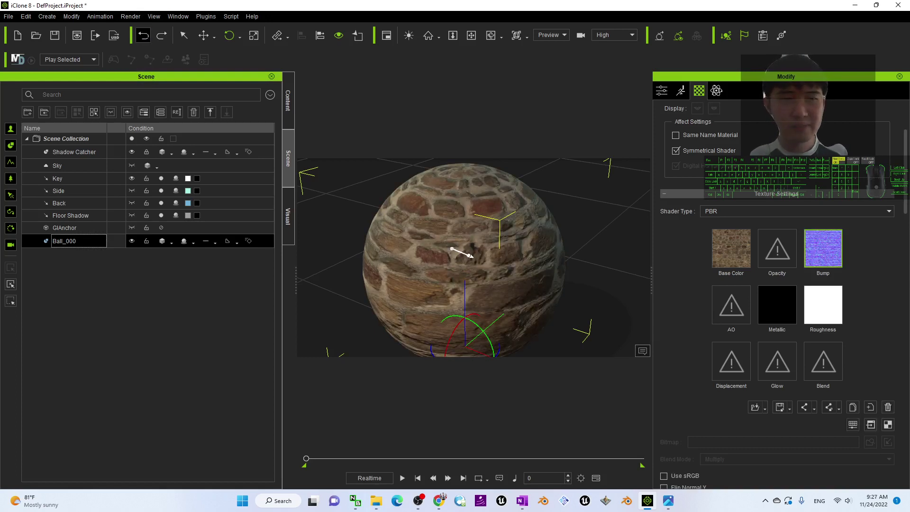
left_click(143, 37)
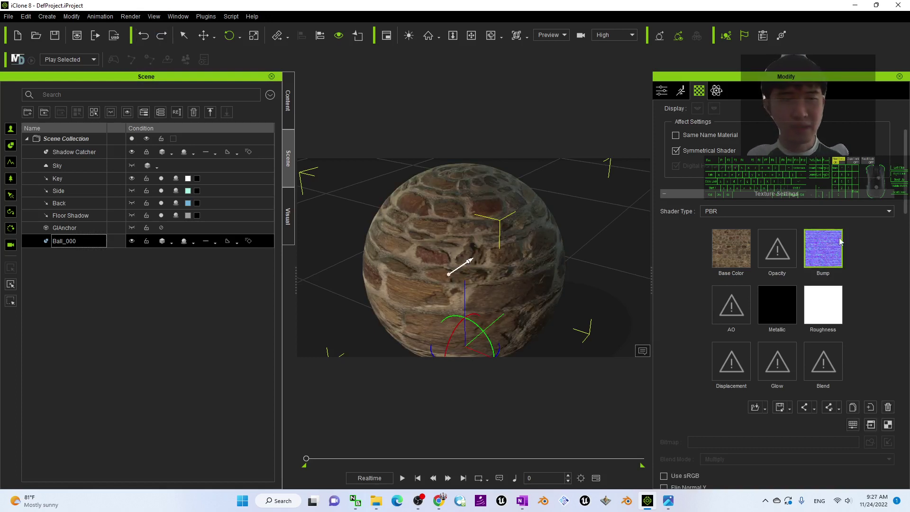
scroll(881, 258, "up", 1)
scroll(862, 265, "down", 1)
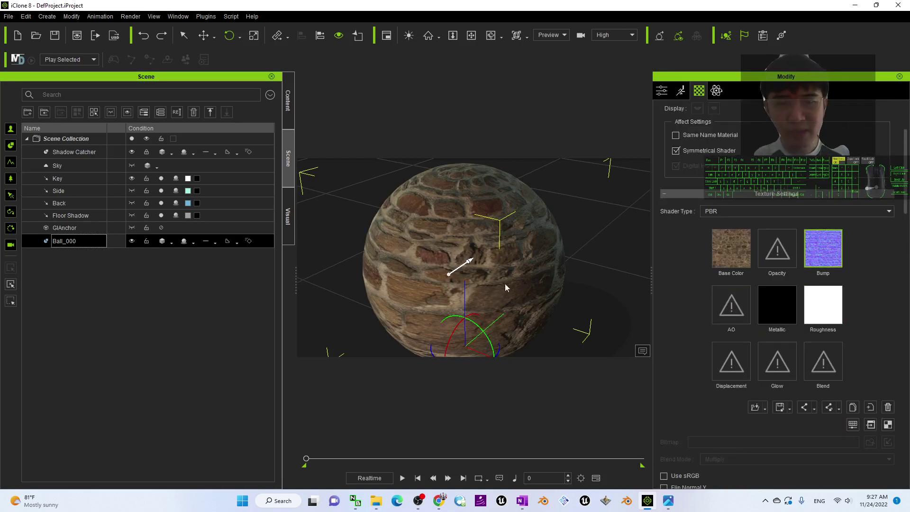
- Rotate the Key light around the ball to examine how the normal-mapped stone surface reacts to lighting
left_click(72, 180)
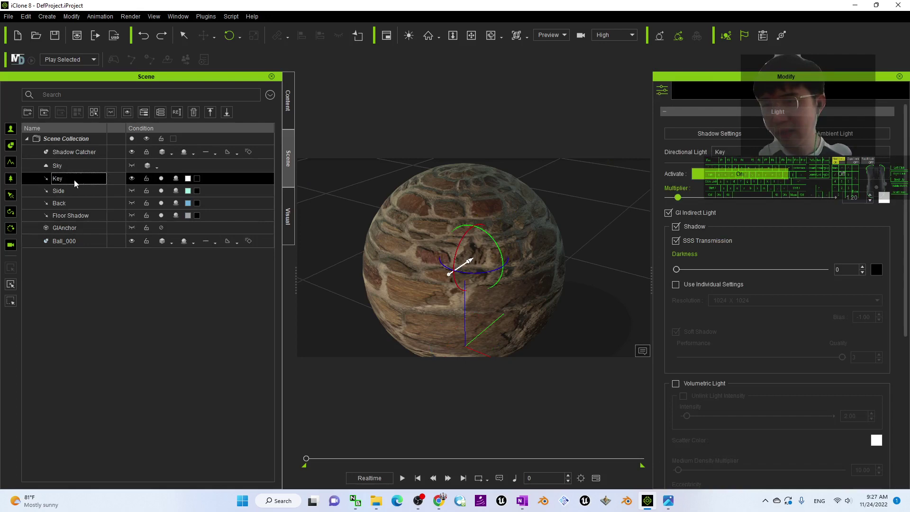
scroll(537, 287, "up", 3)
scroll(490, 286, "down", 2)
mouse_move(477, 271)
left_mouse_down()
mouse_move(528, 265)
mouse_move(448, 269)
mouse_move(533, 268)
mouse_move(497, 269)
mouse_move(548, 258)
left_mouse_up()
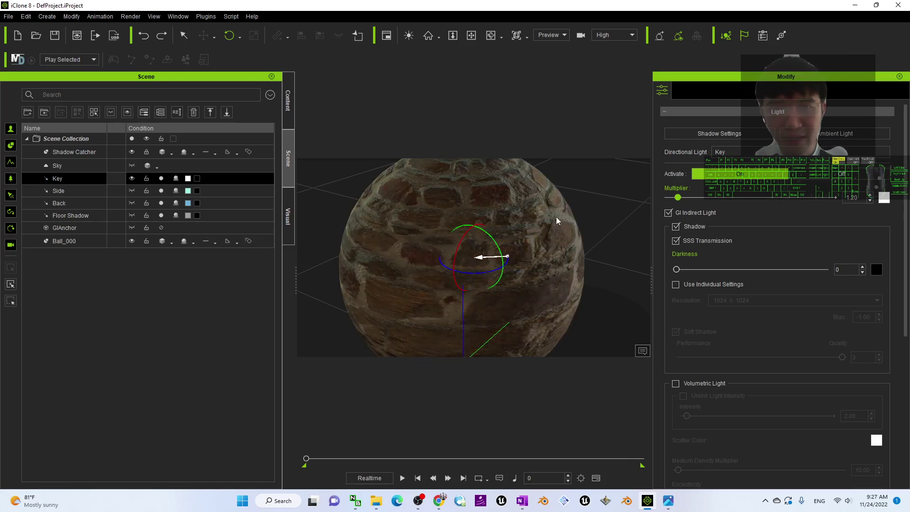
scroll(556, 217, "up", 3)
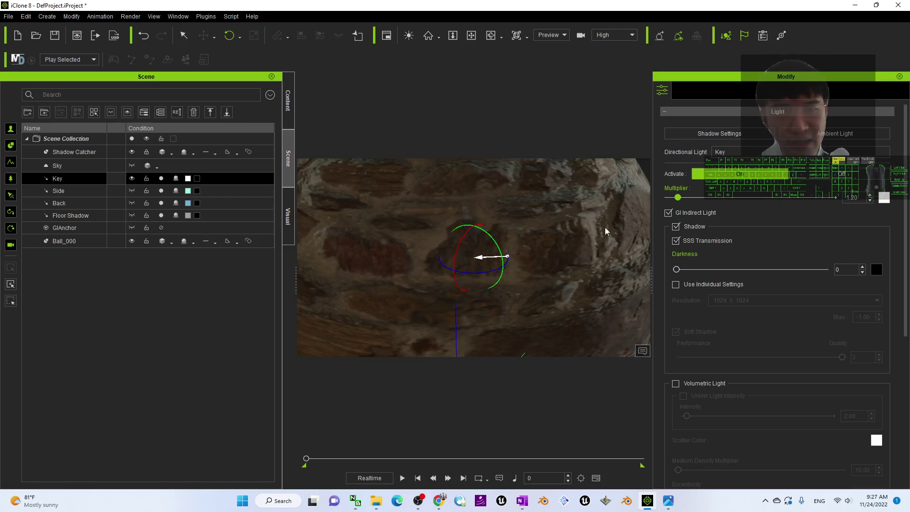
scroll(606, 231, "down", 3)
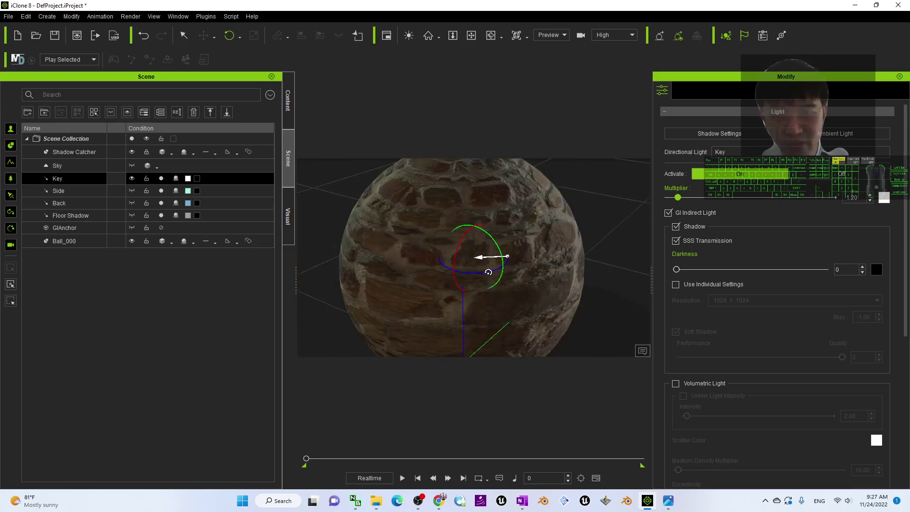
mouse_move(488, 272)
left_mouse_down()
mouse_move(432, 260)
mouse_move(466, 265)
mouse_move(414, 267)
mouse_move(477, 257)
left_mouse_up()
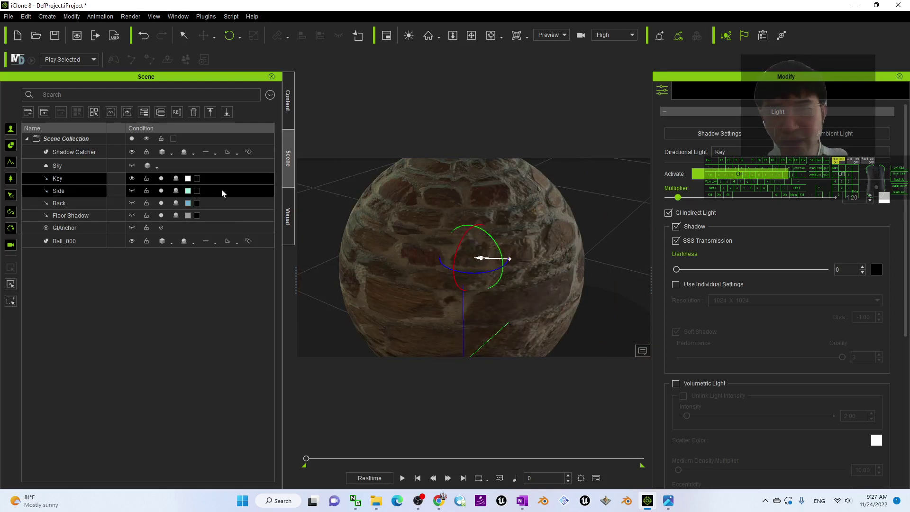
- Remove the bump texture from Ball_000 for comparison under the rotated light and undo the removal
left_click(74, 241)
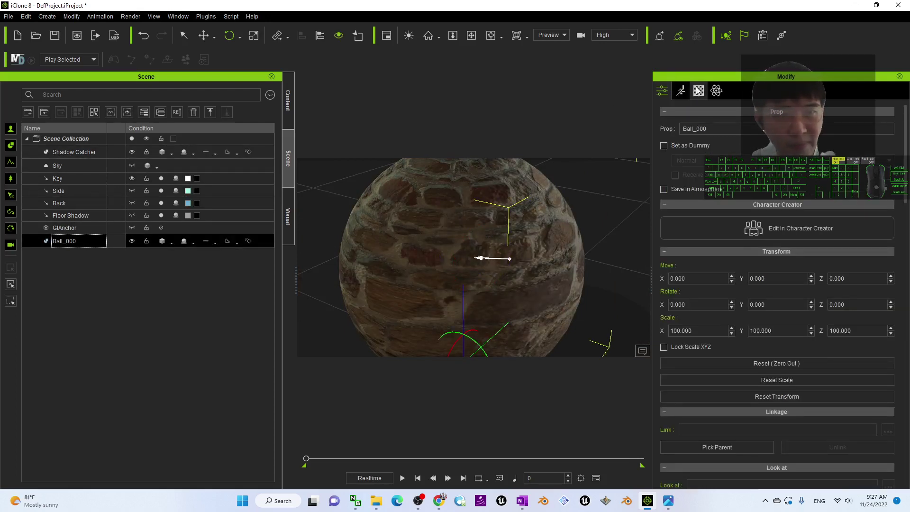
left_click(699, 91)
left_click(888, 406)
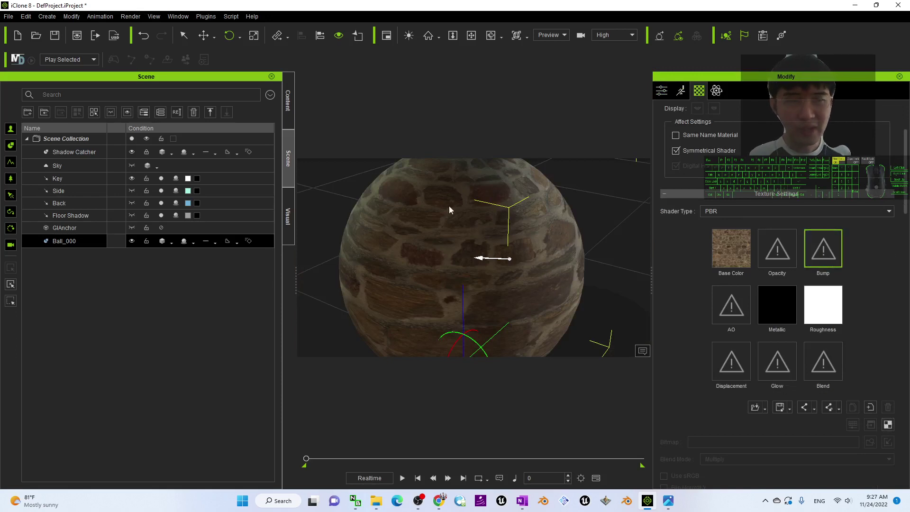
left_click(143, 35)
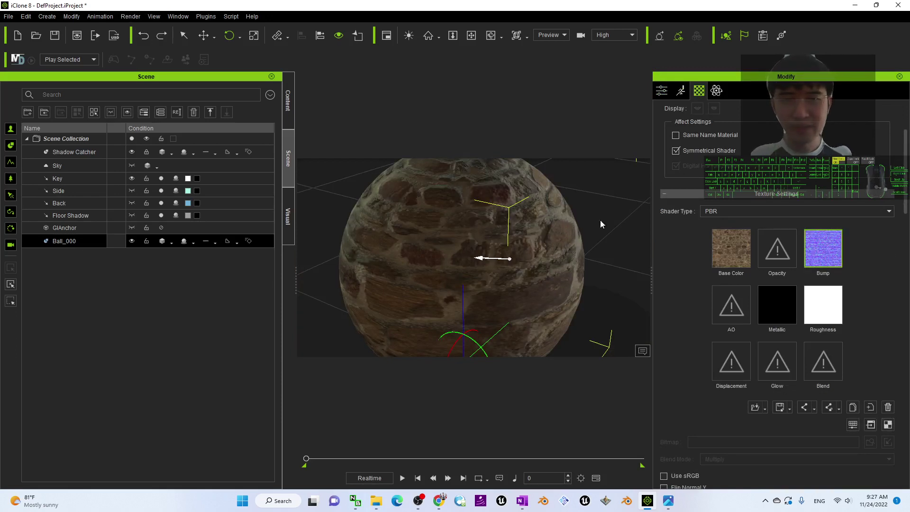
scroll(547, 251, "down", 3)
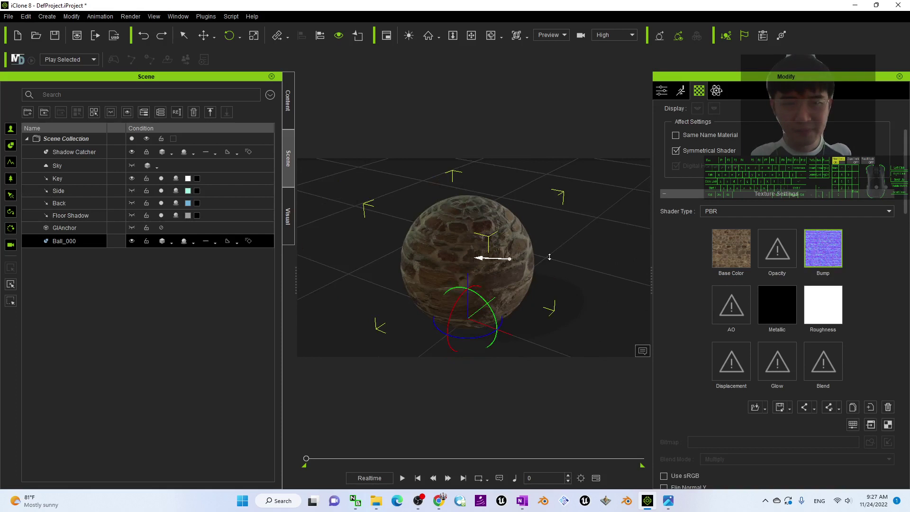
- View the cover.jpg image briefly, return to iClone and start a new empty project
left_click(668, 500)
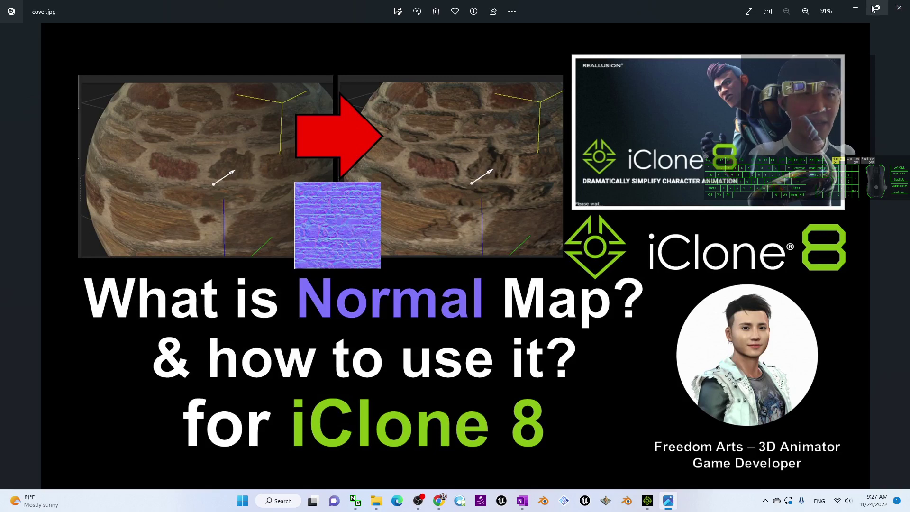
left_click(855, 8)
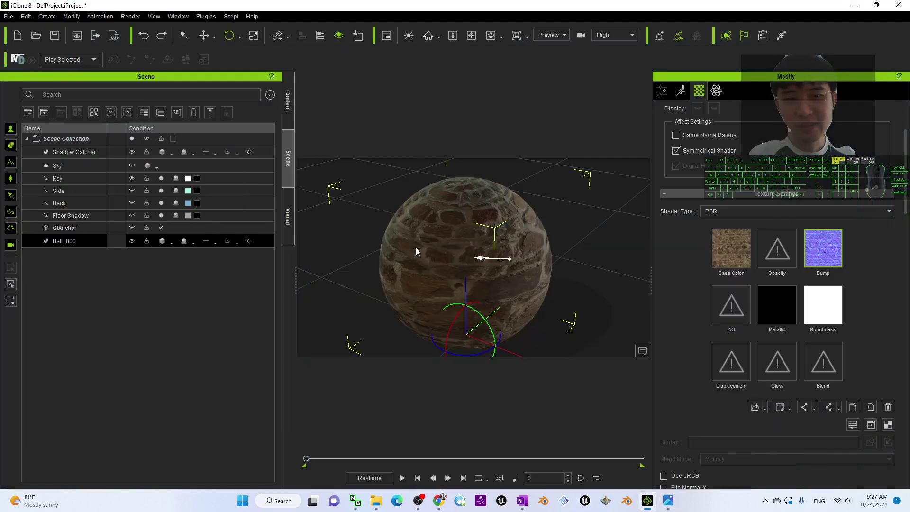
left_click(18, 36)
left_click(454, 271)
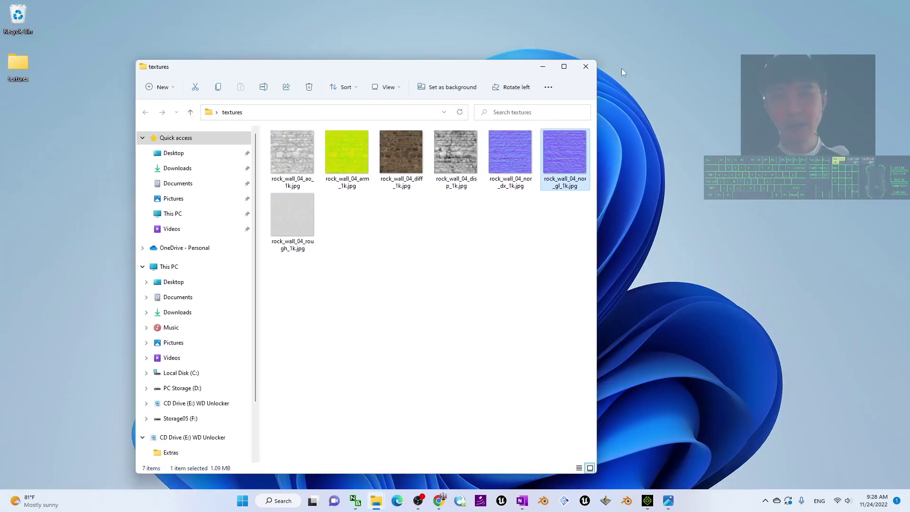
- Close the open file window, reopen the textures folder from the desktop and maximize it
left_click(586, 66)
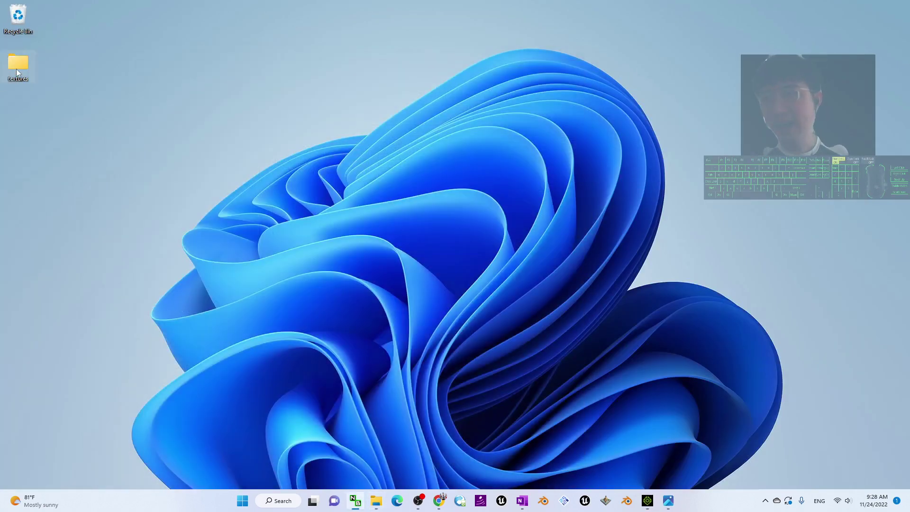
double_click(19, 67)
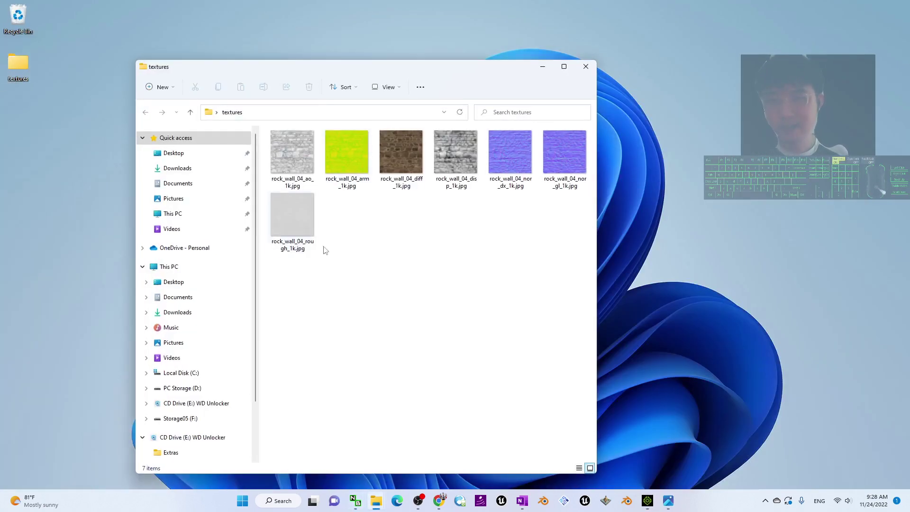
left_click(563, 66)
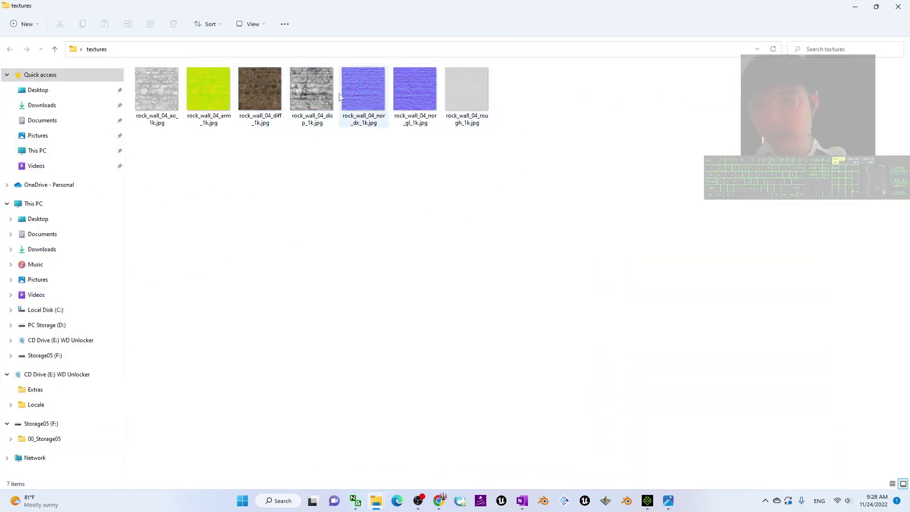
- Look at the rock_wall_04_diff_1k.jpg and rock_wall_04_nor_gl_1k.jpg texture images, and close both previews
double_click(275, 86)
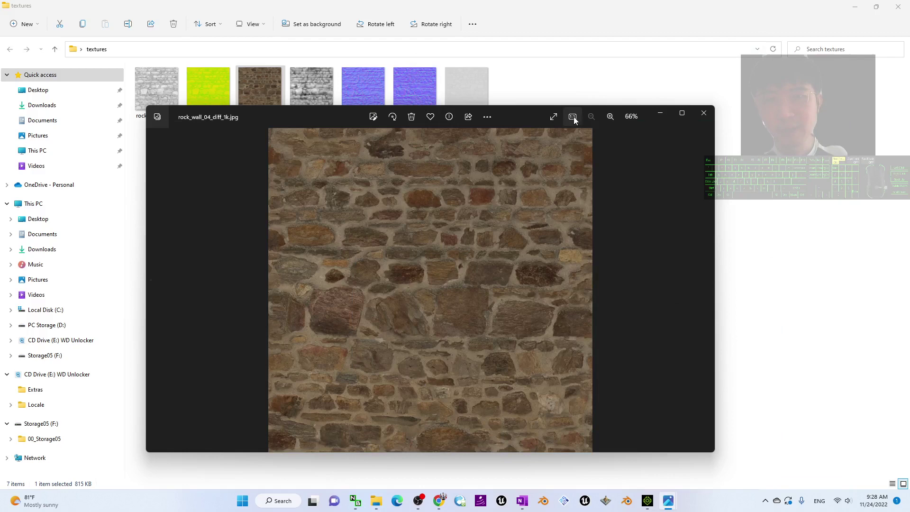
left_click_drag(530, 118, 512, 181)
left_click(373, 112)
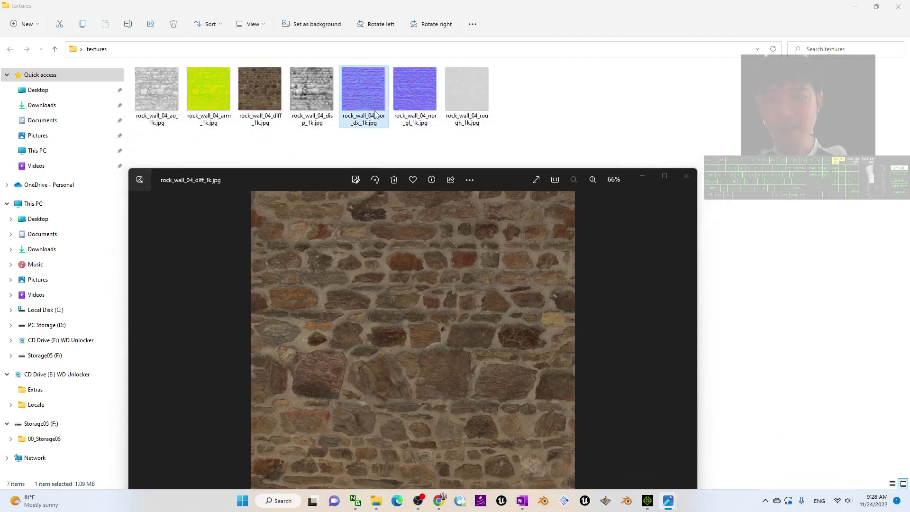
double_click(426, 103)
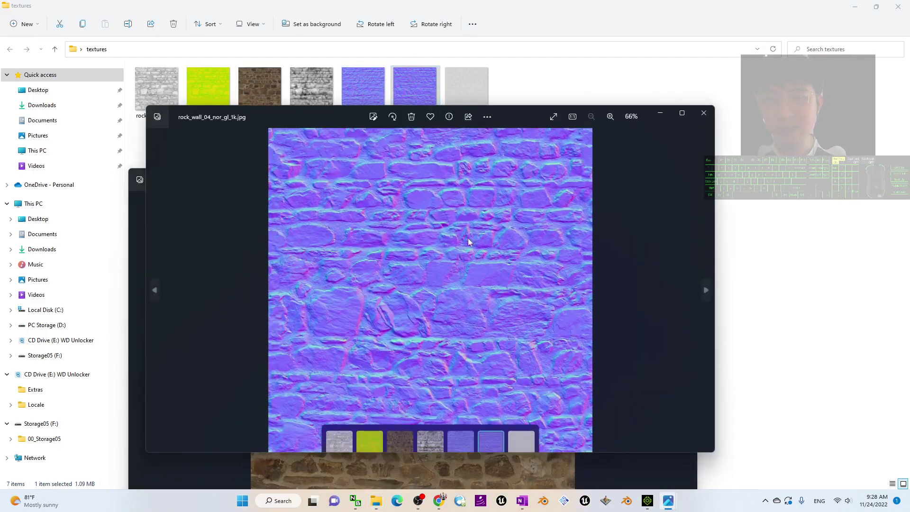
left_click_drag(256, 118, 422, 166)
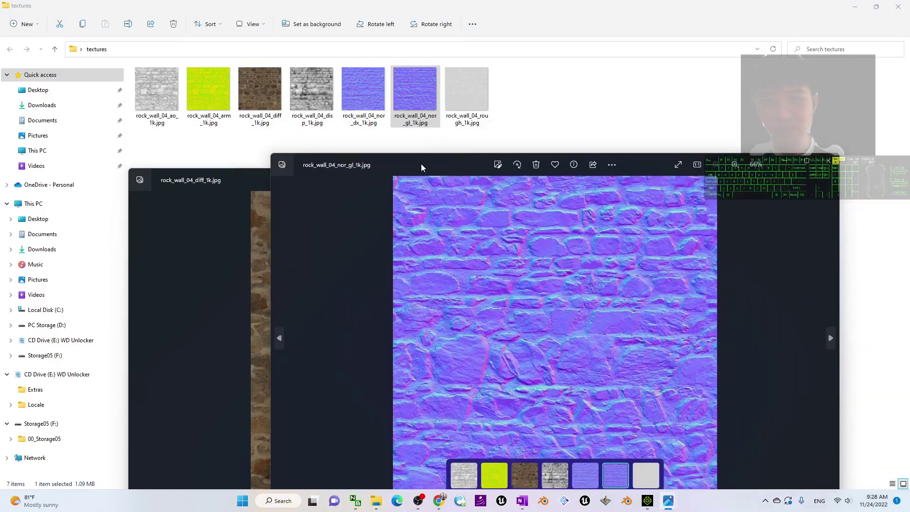
left_click(834, 162)
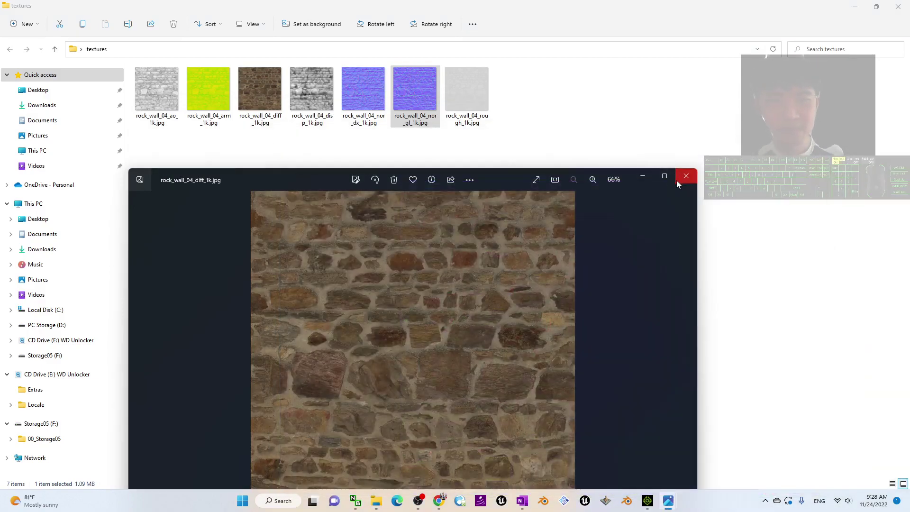
left_click(690, 175)
- Return to iClone and add a Ball_000 prop from the 3D Blocks templates to the empty scene
left_click(650, 504)
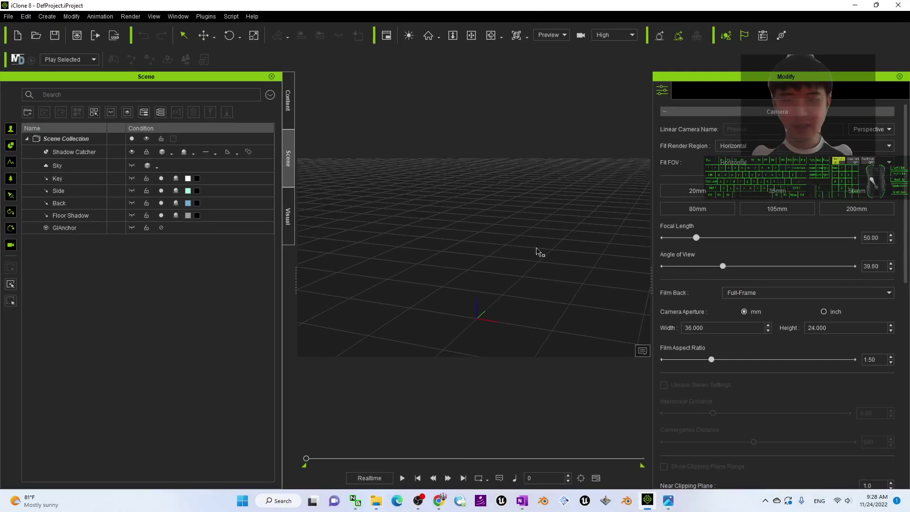
left_click(289, 105)
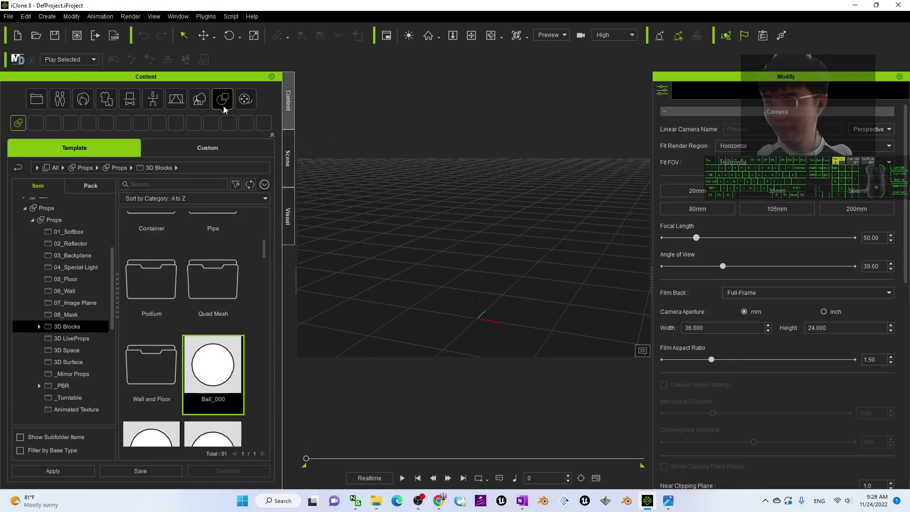
left_click(199, 101)
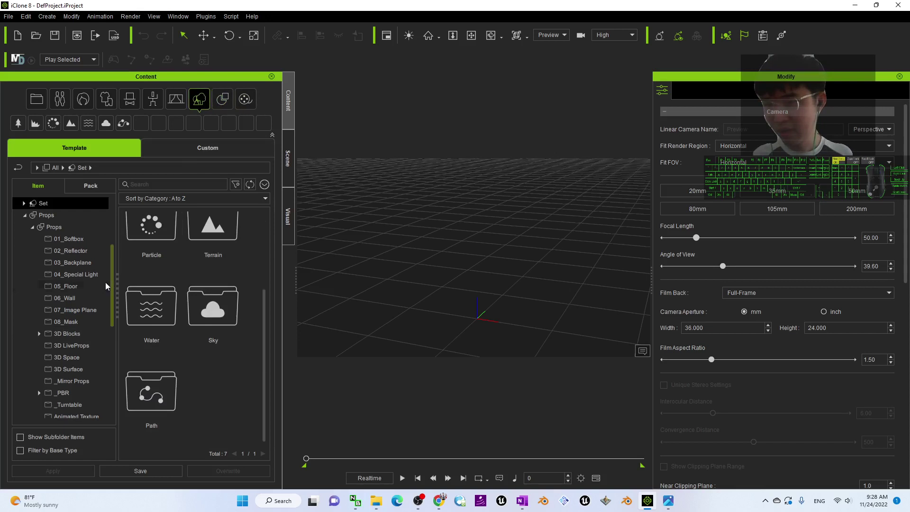
scroll(83, 308, "down", 4)
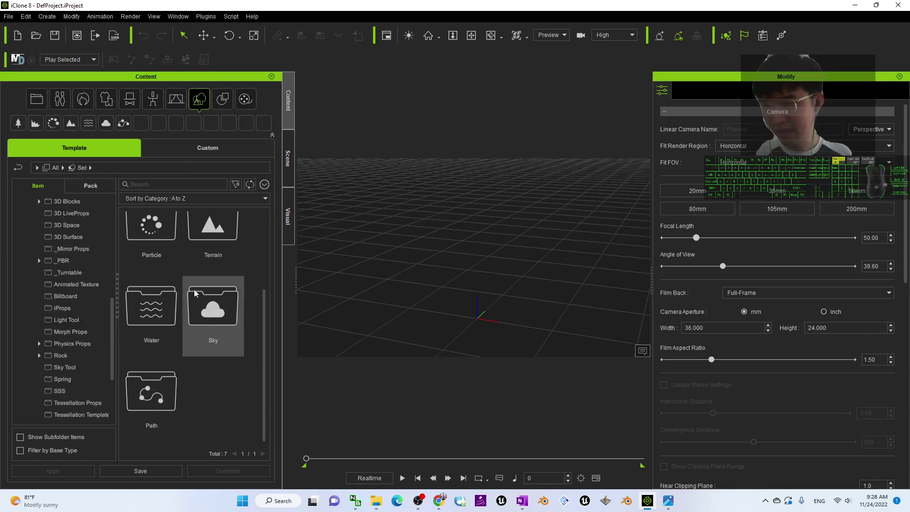
scroll(195, 293, "up", 2)
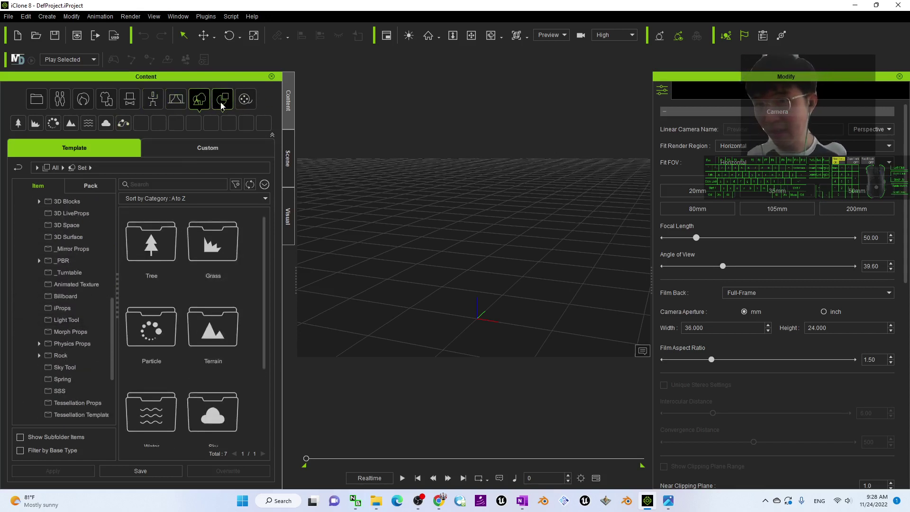
left_click(222, 101)
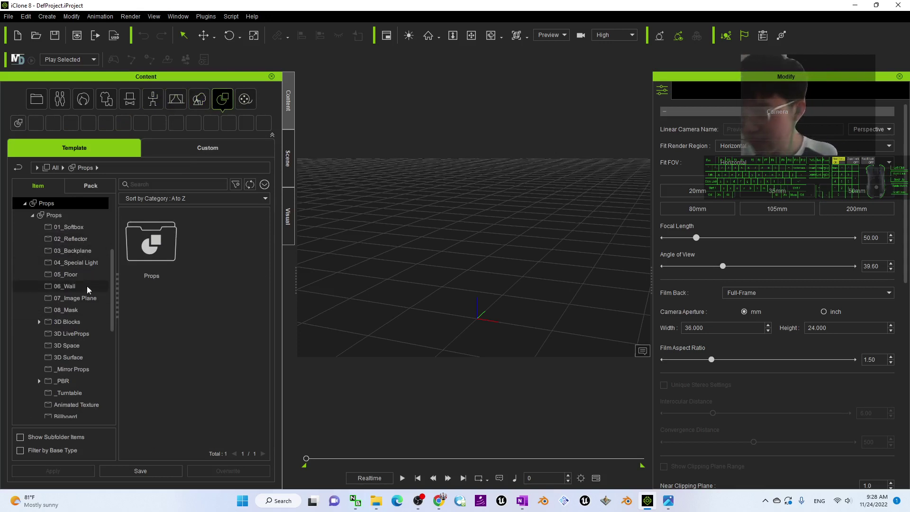
left_click(70, 322)
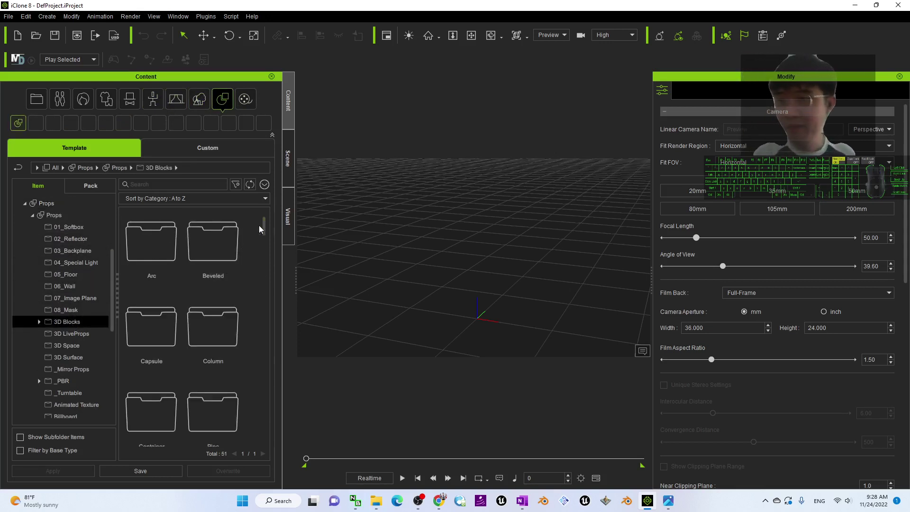
left_click_drag(263, 226, 276, 255)
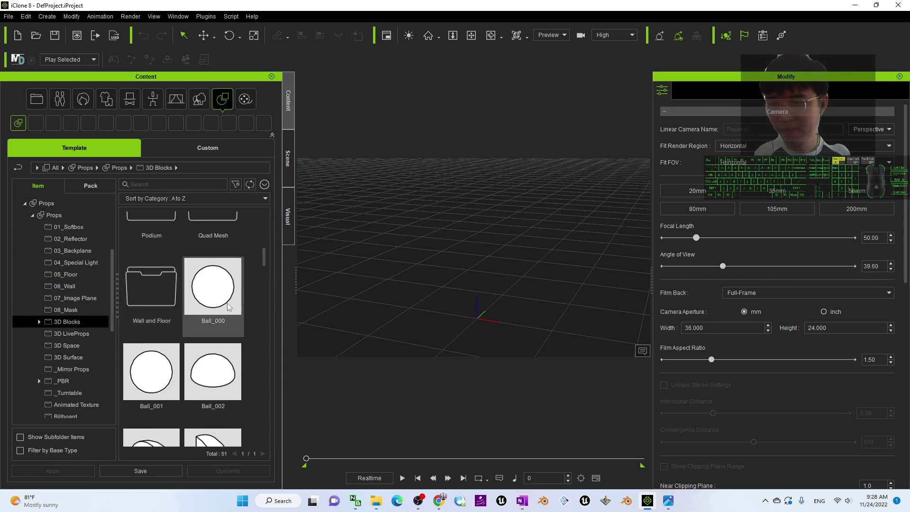
left_click_drag(227, 307, 468, 366)
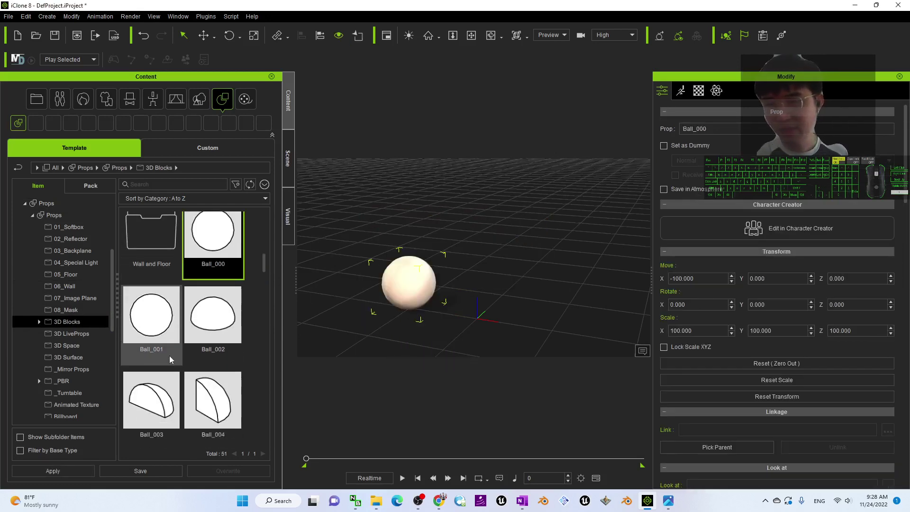
- Add a Plane_Square prop from the 3D Blocks templates behind the ball
scroll(171, 359, "down", 8)
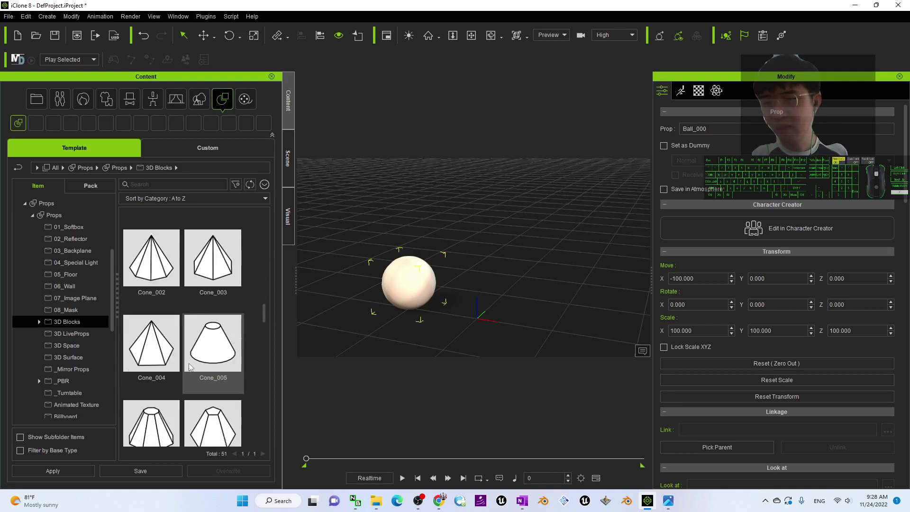
left_click_drag(264, 324, 269, 377)
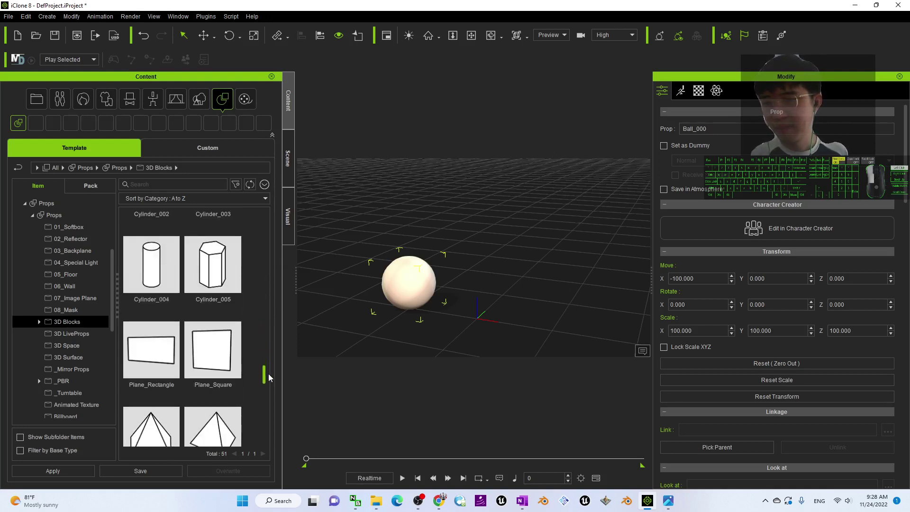
left_click_drag(213, 351, 529, 279)
- Show the material texture settings of Ball_000 and un-maximize and move the iClone window so the textures folder's images are visible
scroll(533, 252, "down", 3)
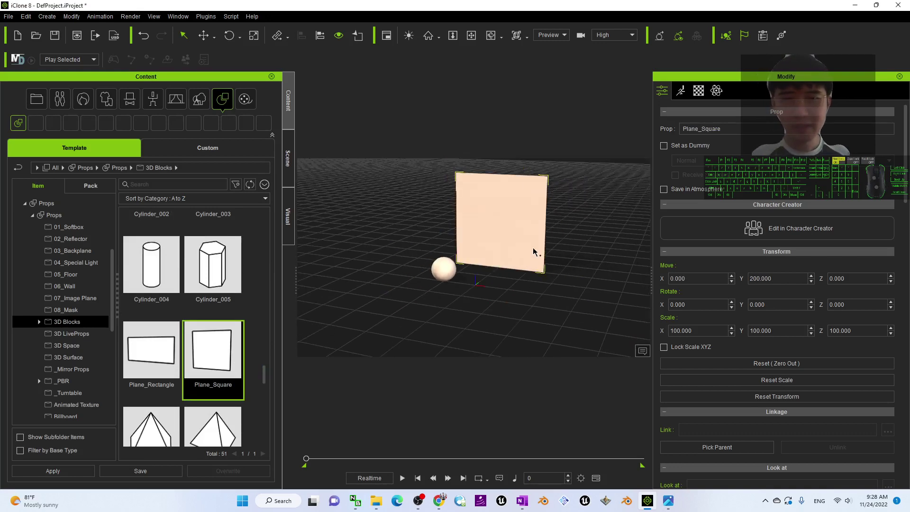
left_click(453, 274)
scroll(442, 306, "up", 5)
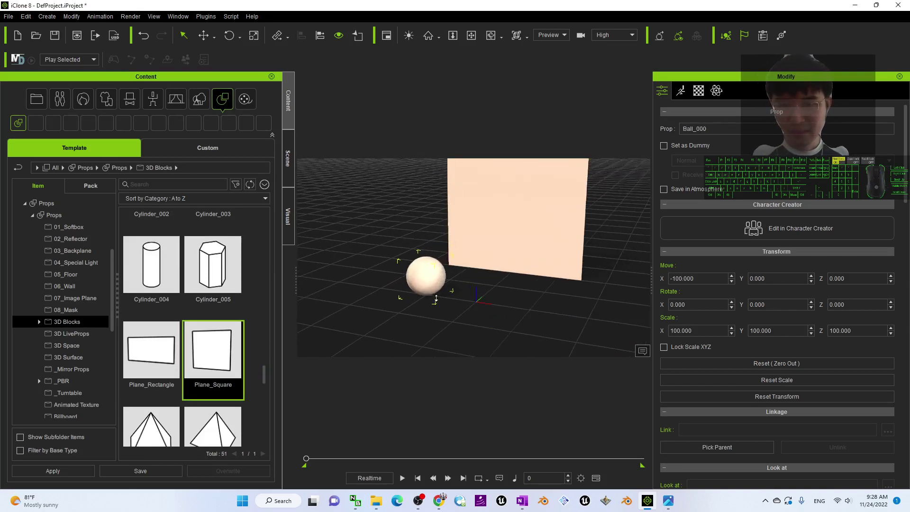
left_click_drag(634, 3, 599, 57)
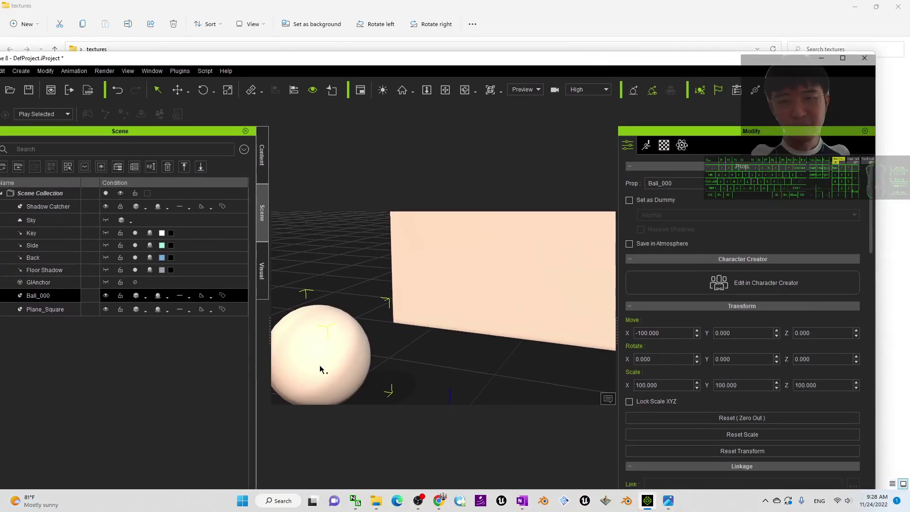
left_click(663, 145)
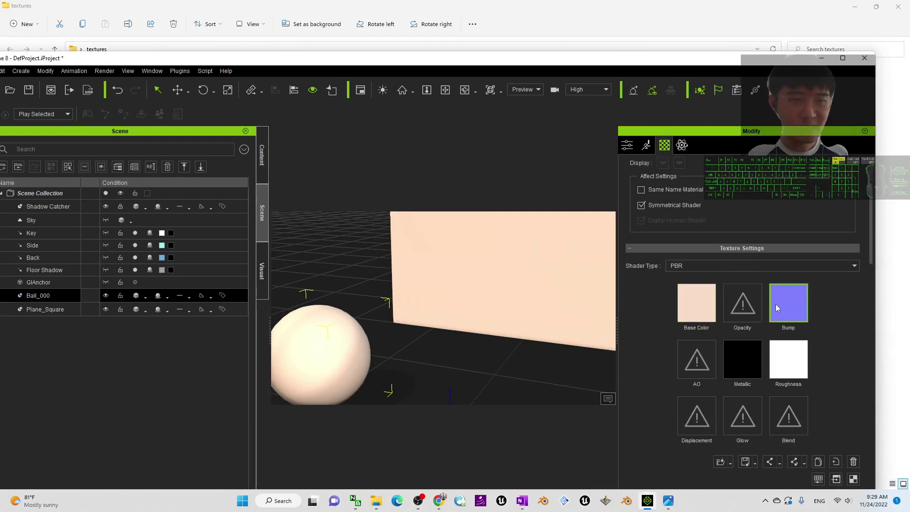
scroll(699, 300, "up", 1)
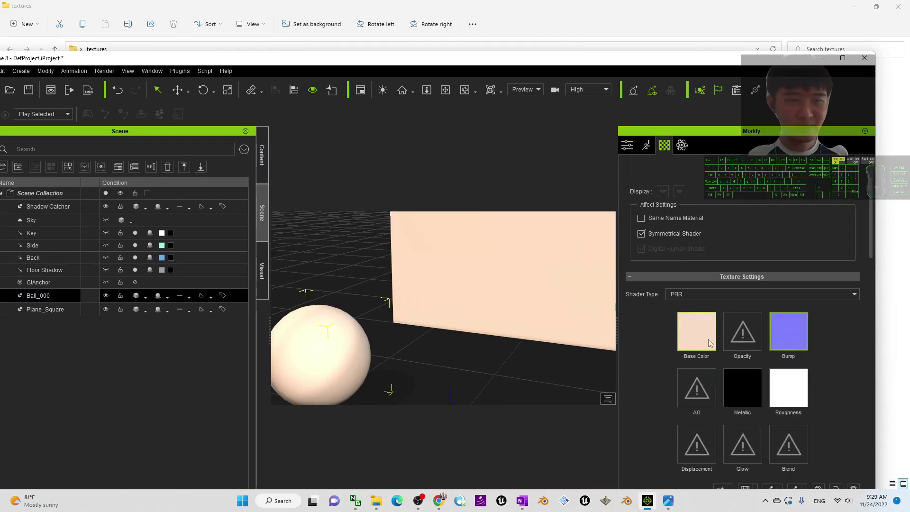
mouse_move(708, 342)
left_click_drag(362, 60, 336, 153)
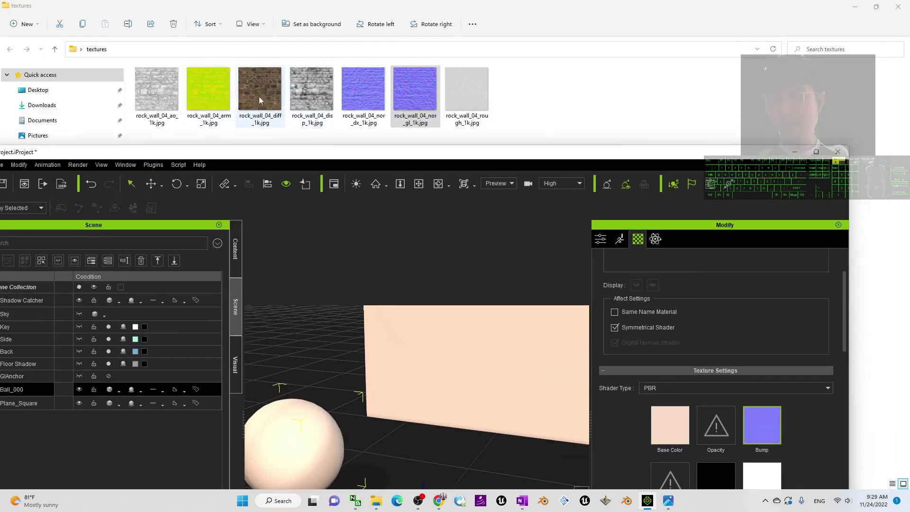
- Switch to Chrome, search for "texture haven" and open the Poly Haven textures page in a maximized window
right_click(443, 503)
left_click(428, 474)
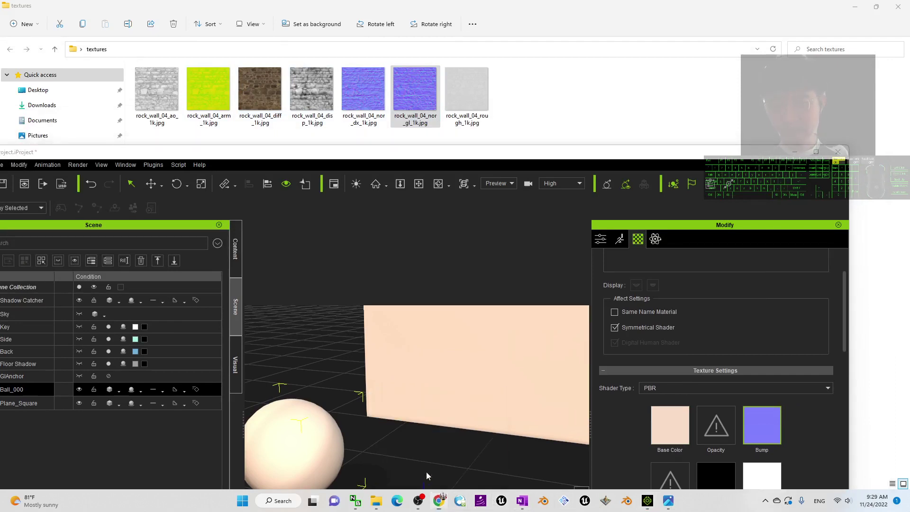
left_click(438, 501)
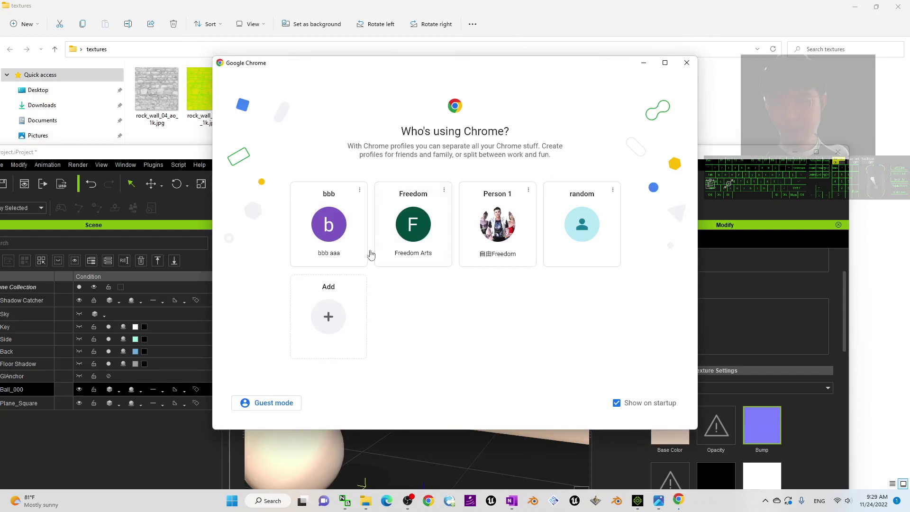
left_click(410, 226)
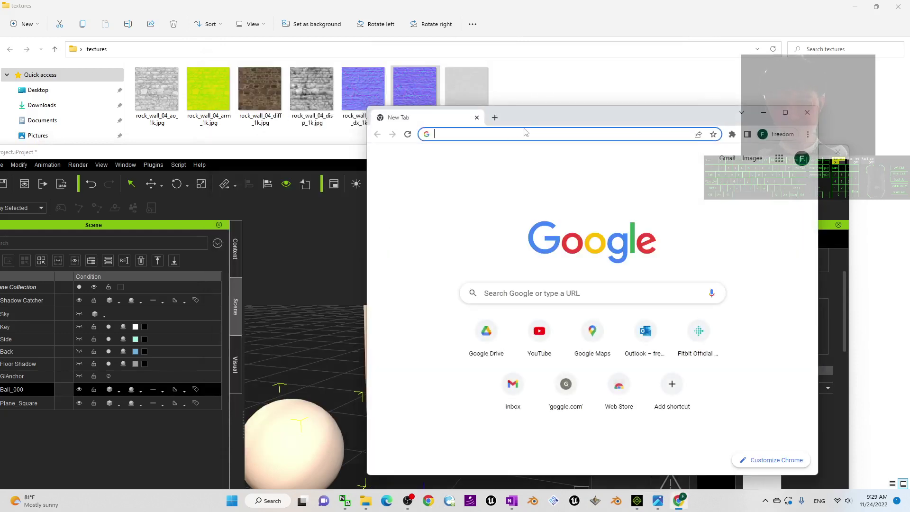
left_click_drag(551, 120, 511, 106)
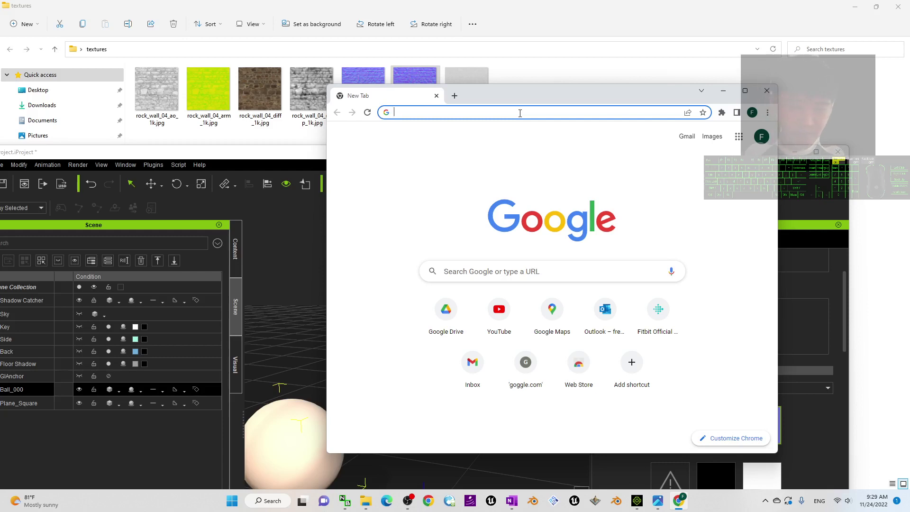
type("texture have")
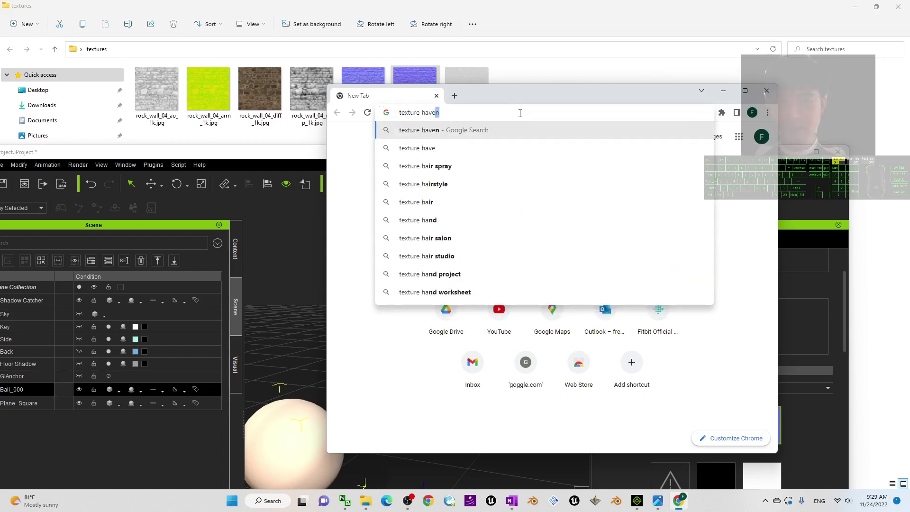
key("Return")
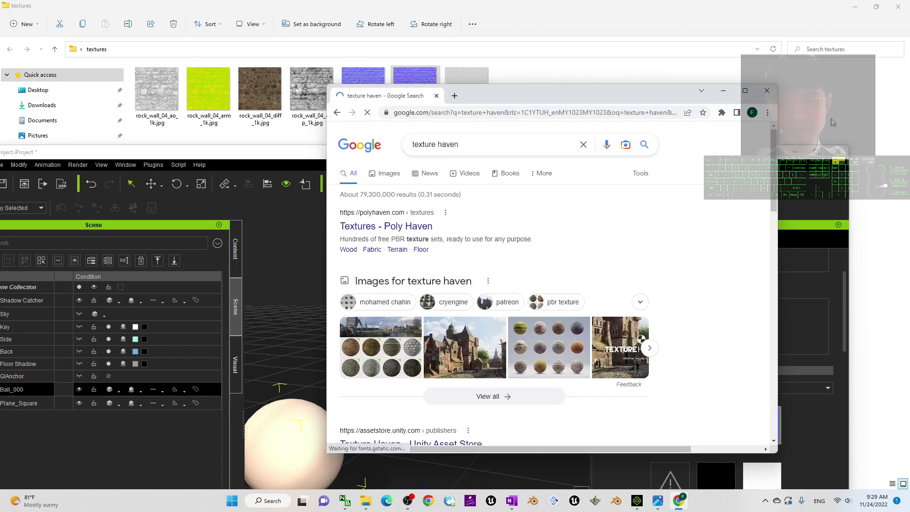
left_click(744, 92)
left_click(159, 140)
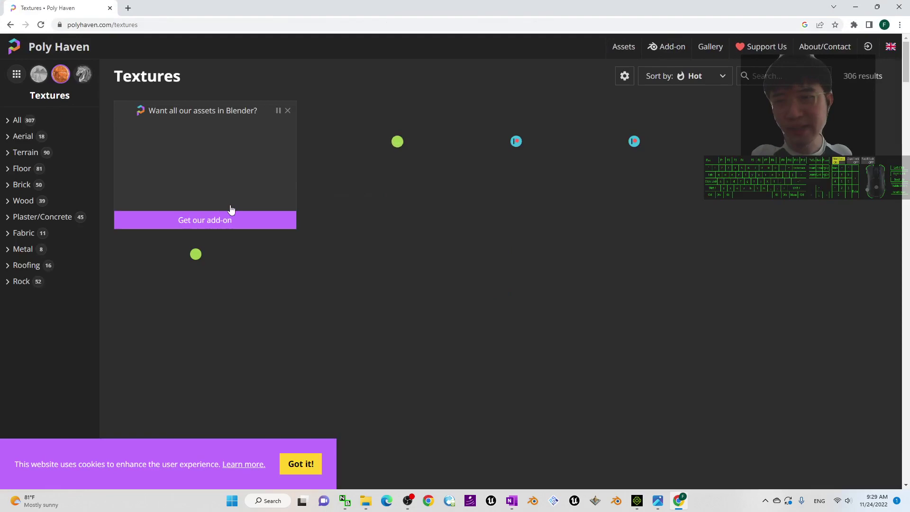
- Look at the Rock Wall 04 texture page and its available maps, and return to the texture list
scroll(380, 190, "down", 4)
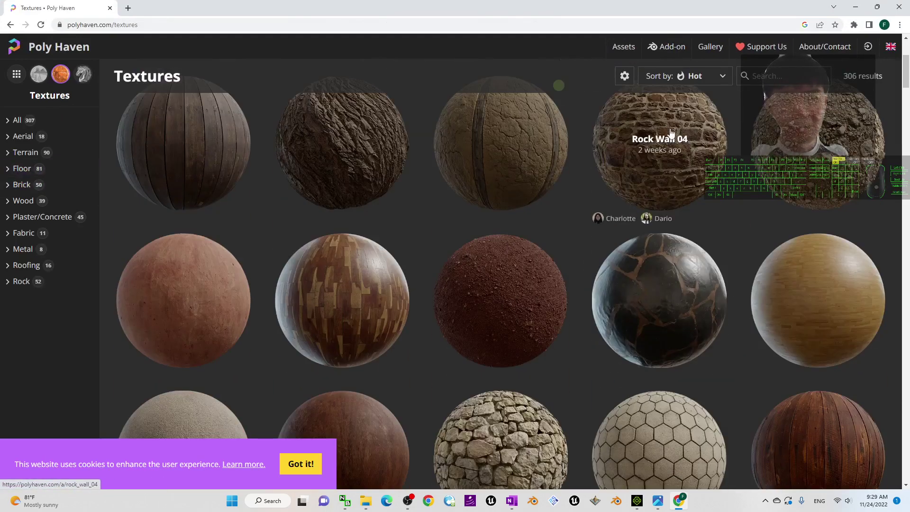
left_click(739, 204)
scroll(363, 245, "down", 6)
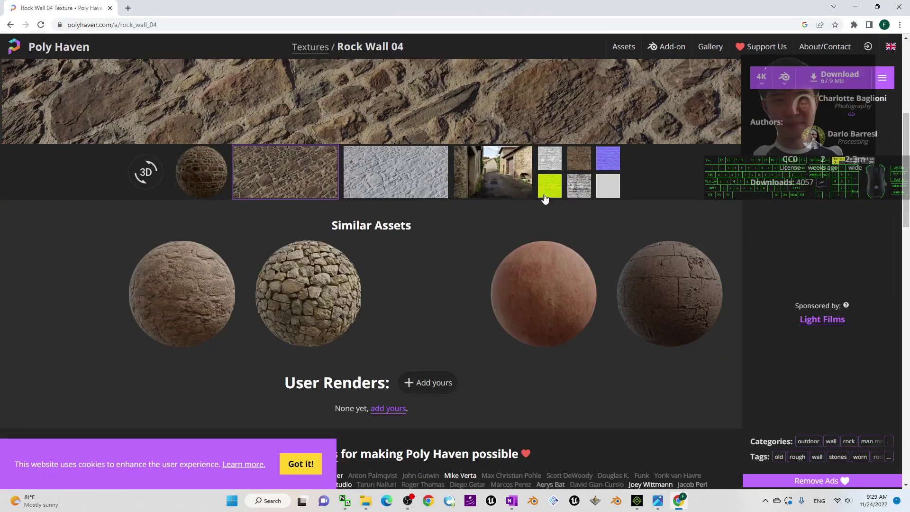
scroll(228, 161, "up", 6)
left_click(11, 25)
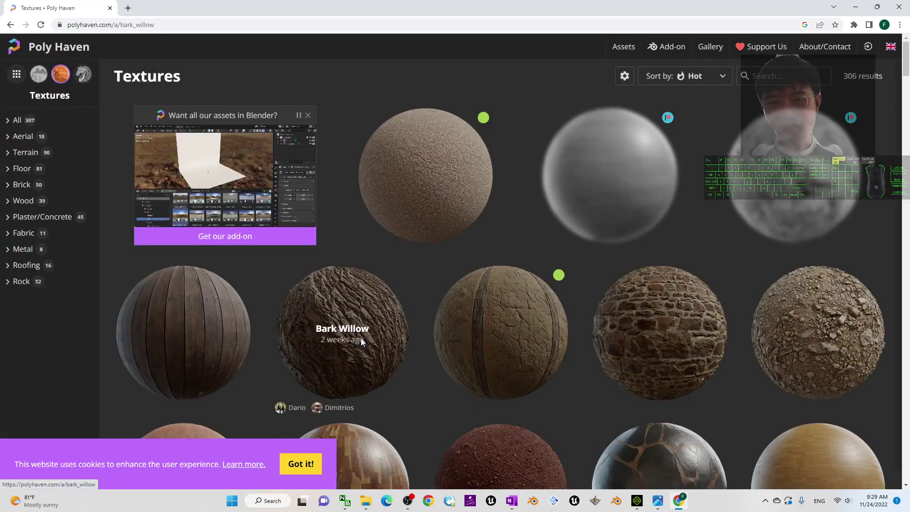
- Open the Bark Willow texture and set its download to 1K resolution in ZIP format
left_click(361, 338)
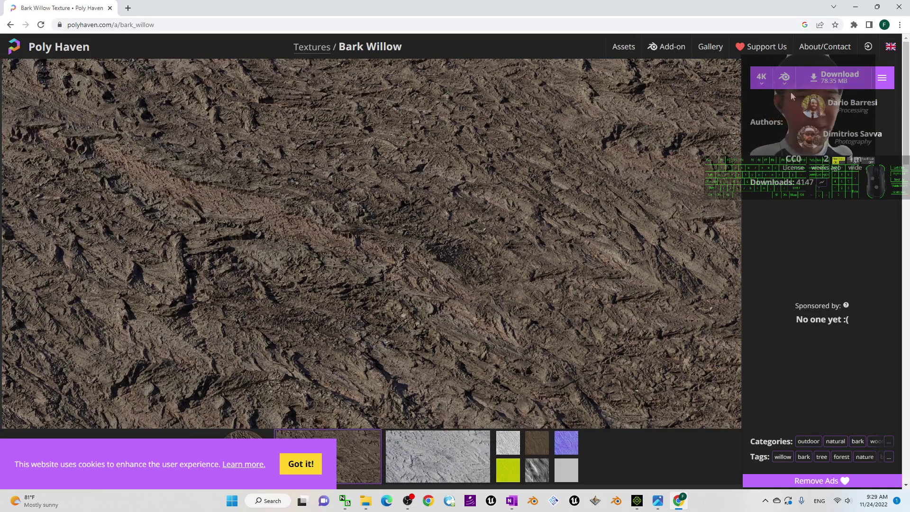
left_click(785, 78)
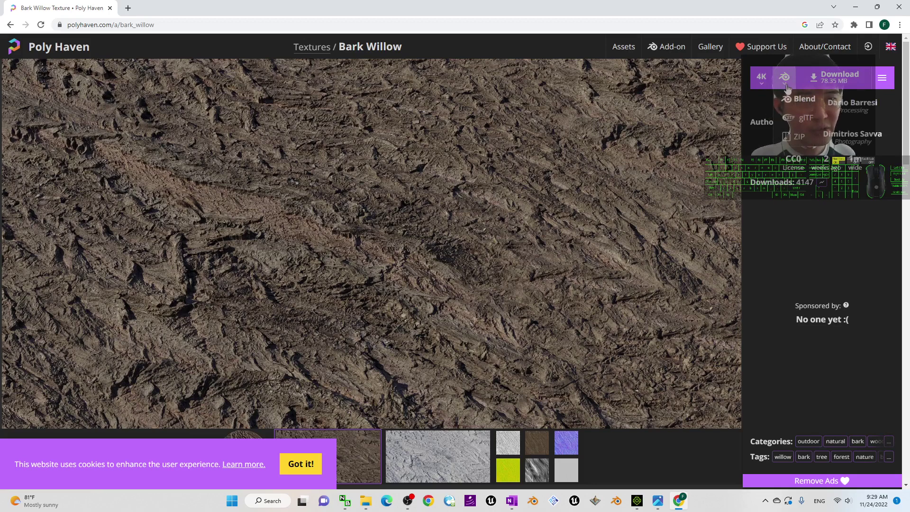
left_click(785, 83)
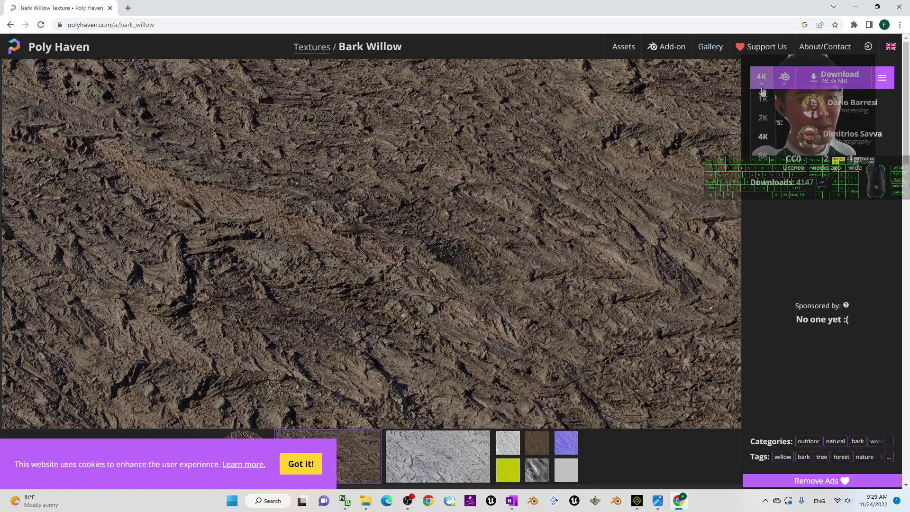
left_click(762, 99)
left_click(784, 79)
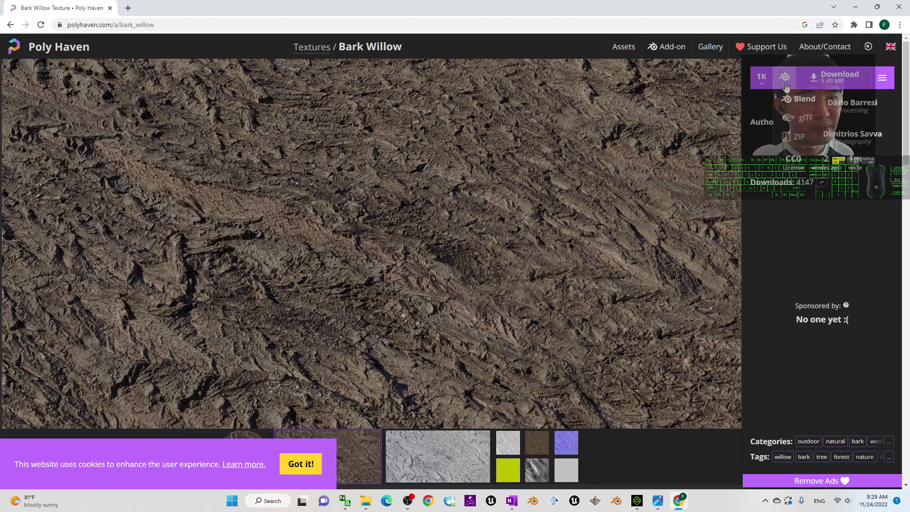
left_click(799, 137)
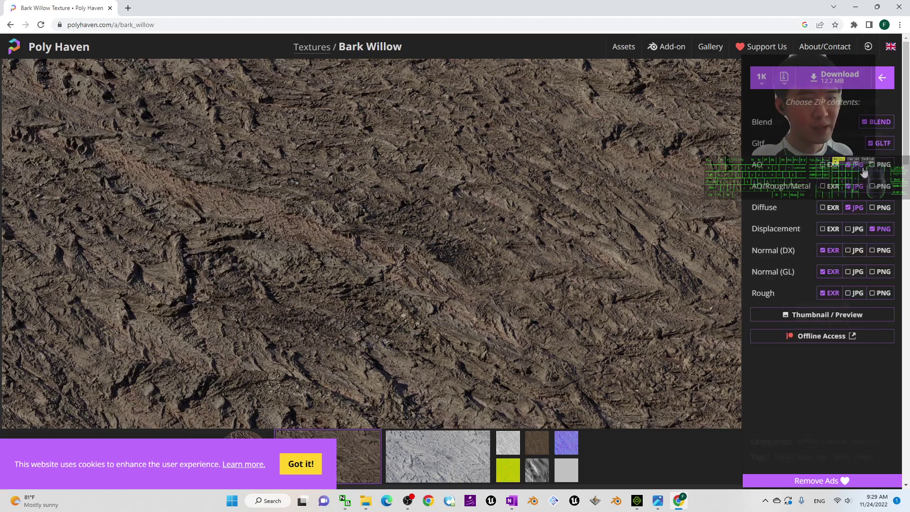
- Choose only JPG for the Displacement, Normal (DX), Normal (GL) and Rough maps in the ZIP contents
left_click(854, 229)
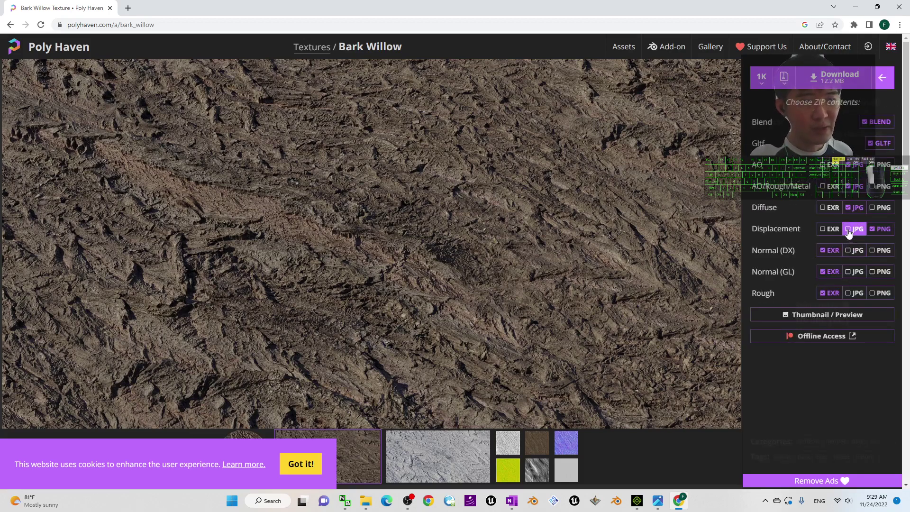
left_click(854, 251)
left_click(854, 272)
left_click(829, 293)
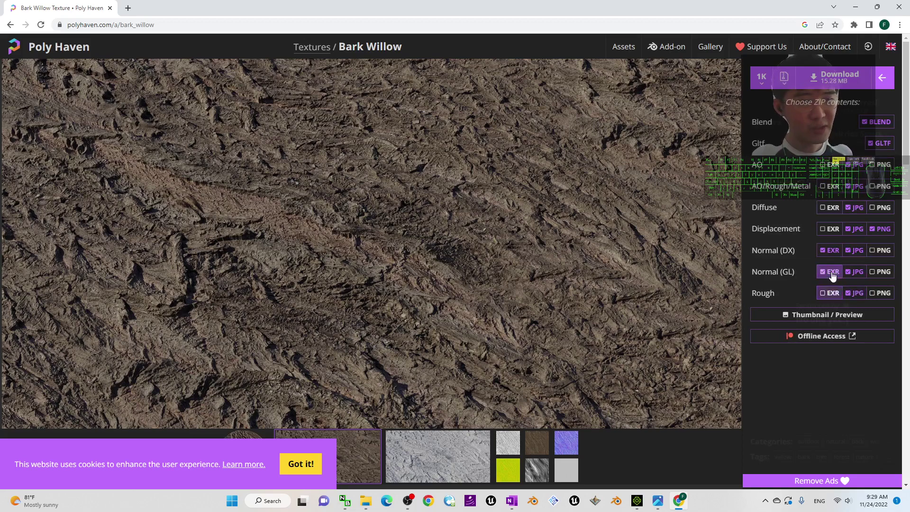
left_click(830, 271)
left_click(829, 250)
left_click(876, 229)
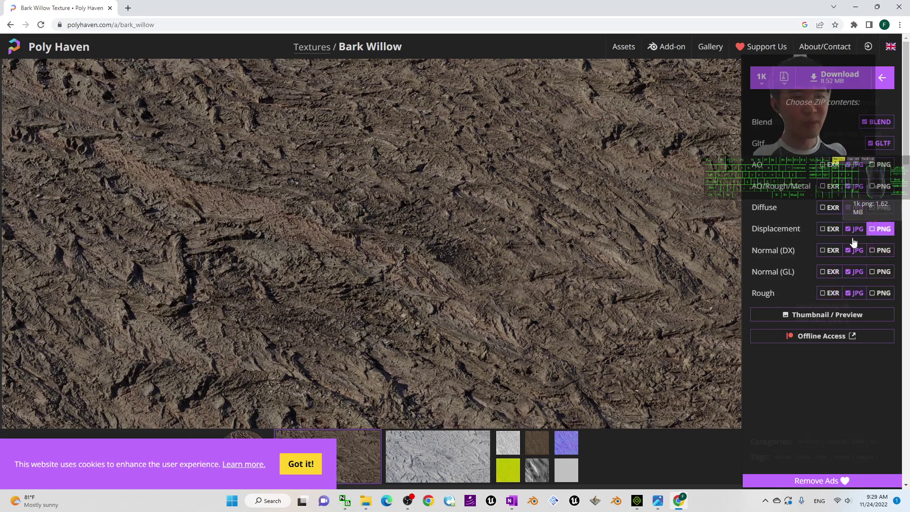
- Exclude the glTF file from the ZIP contents and download the Bark Willow textures
left_click(874, 145)
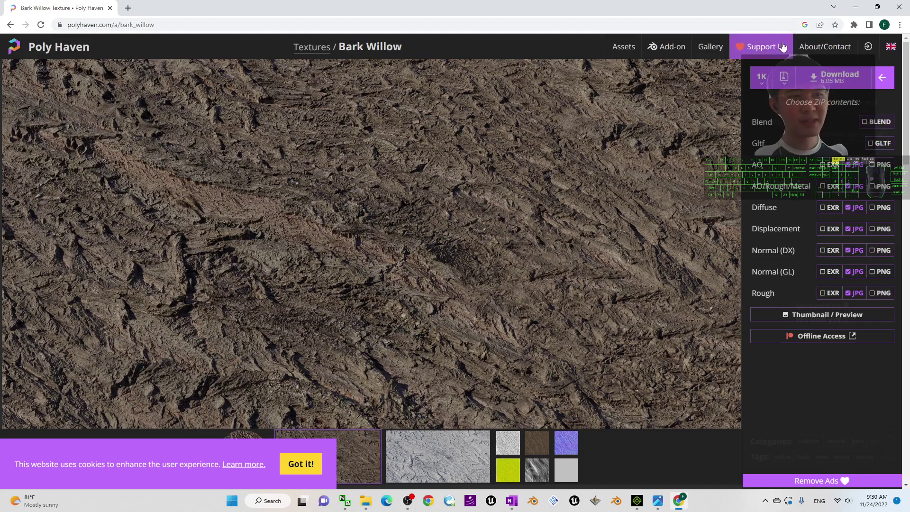
left_click(837, 77)
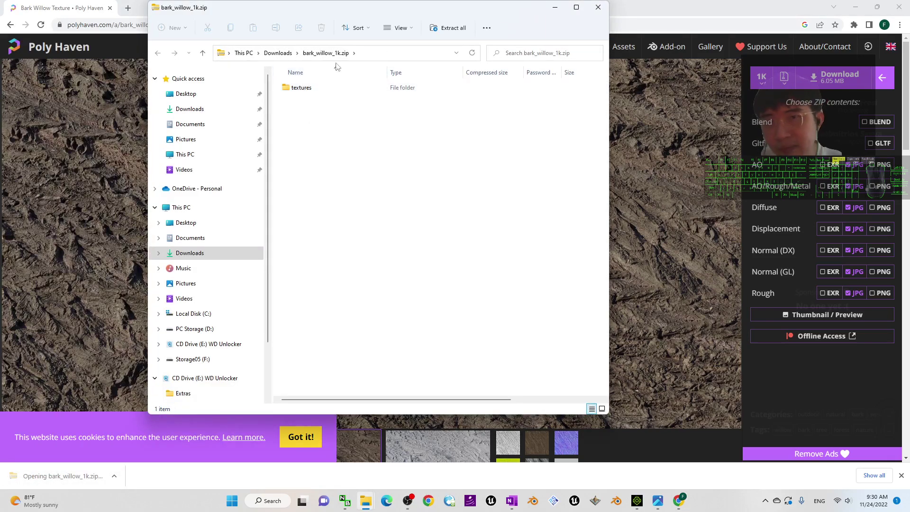
- Look inside the textures folder of bark_willow_1k.zip, then minimize the browser to reveal the desktop
left_click_drag(358, 11, 611, 67)
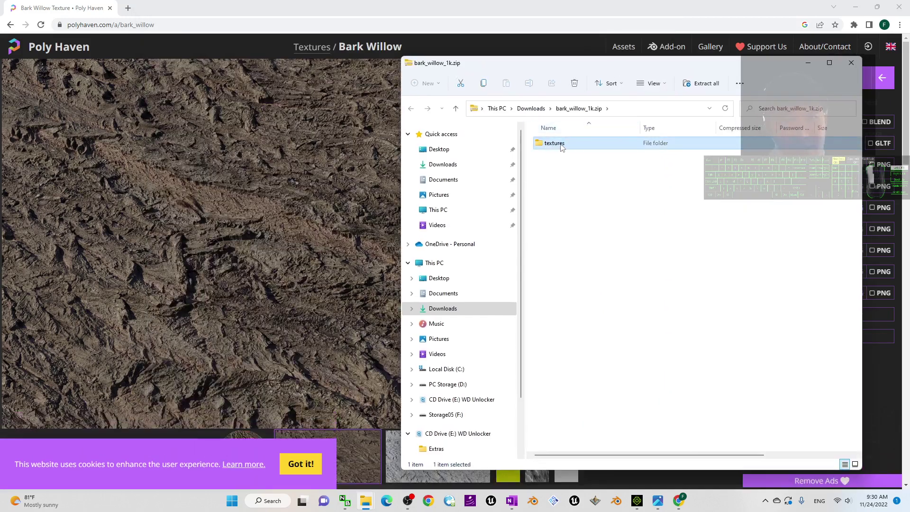
double_click(559, 147)
left_click(577, 111)
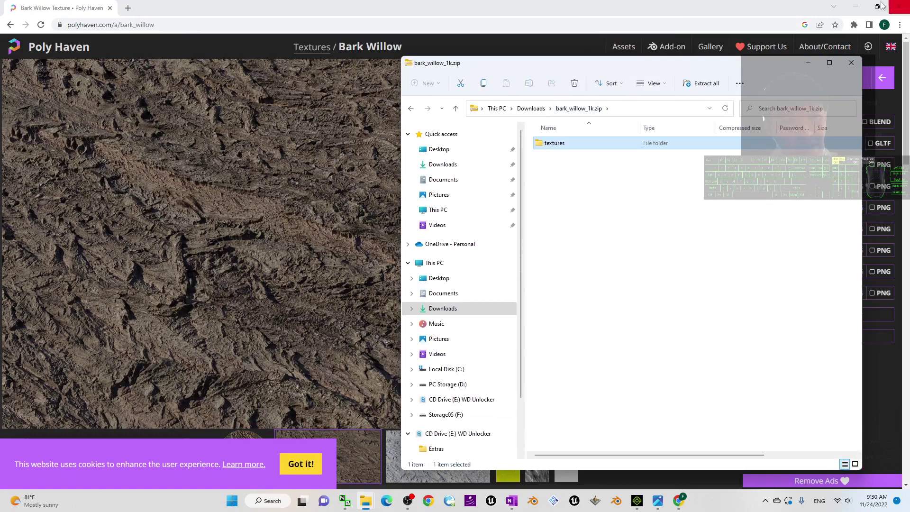
left_click(855, 6)
left_click(855, 7)
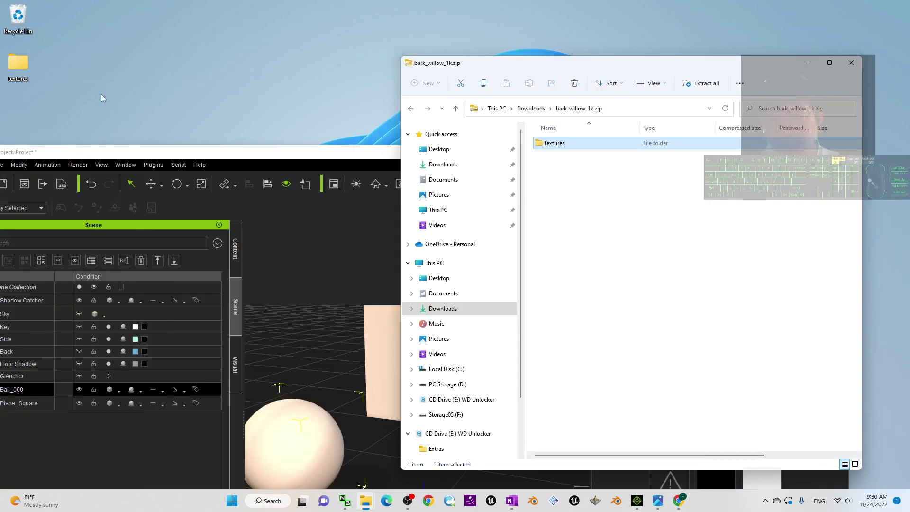
- Open the desktop textures folder and load rock_wall_04_diff_1k.jpg into the ball's Base Color channel in iClone
double_click(18, 63)
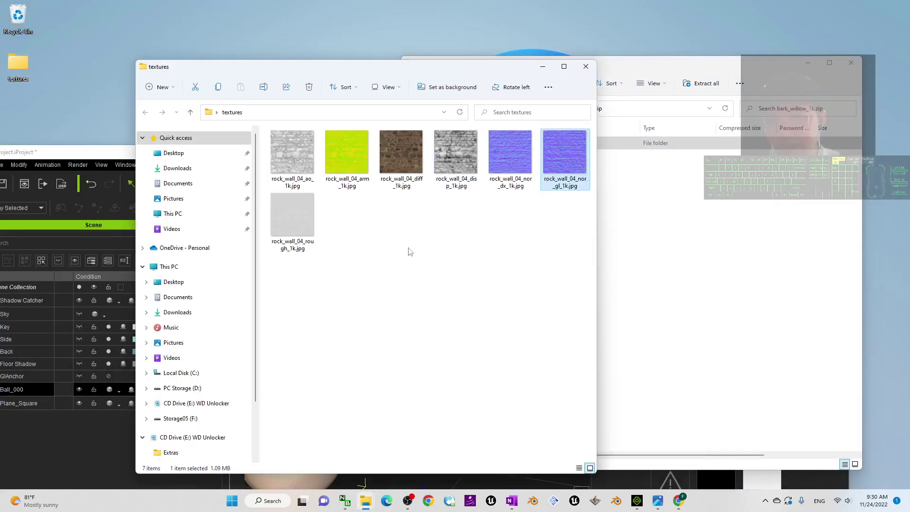
left_click_drag(453, 74, 681, 90)
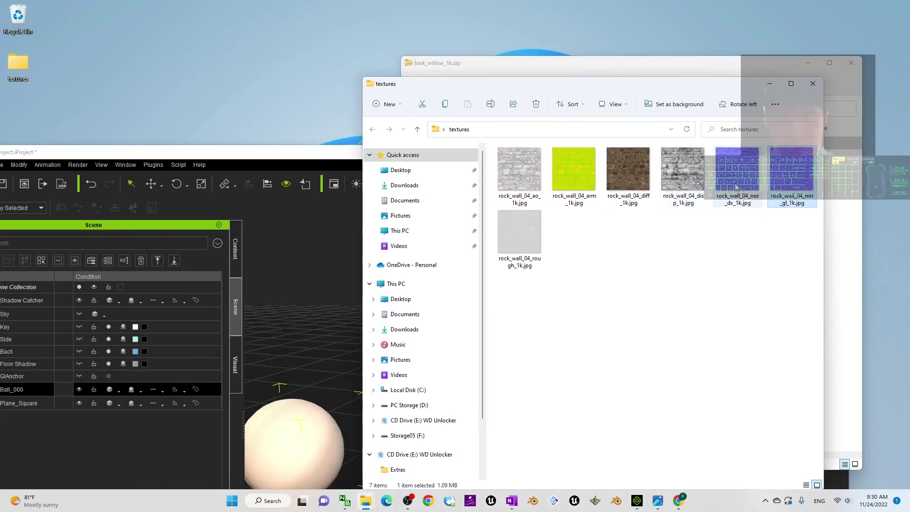
left_click_drag(348, 153, 311, 119)
left_click_drag(522, 89, 197, 98)
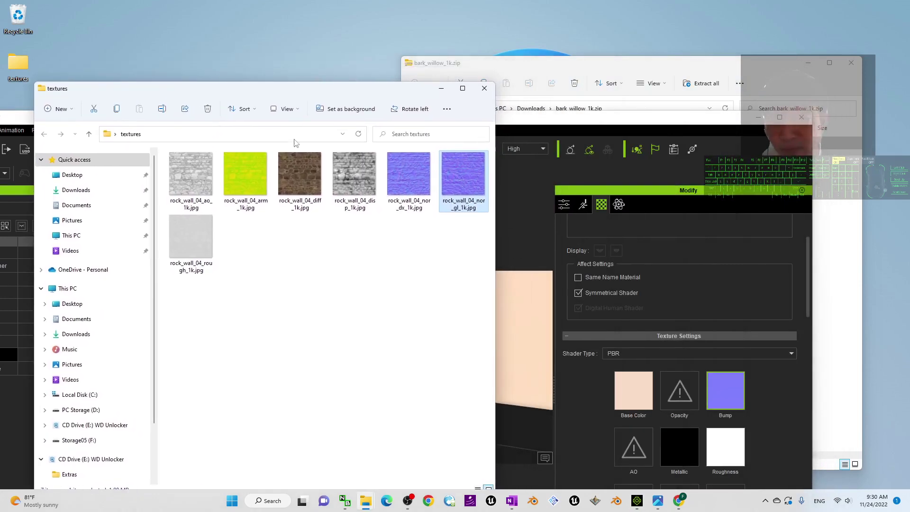
left_click_drag(310, 172, 630, 387)
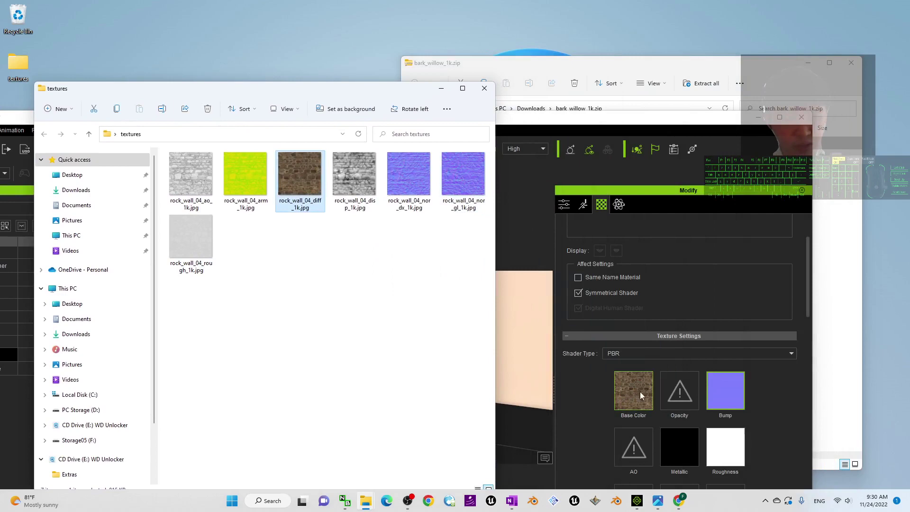
- Load rock_wall_04_diff_1k.jpg from the textures folder into the square plane's Base Color channel
left_click_drag(331, 95, 800, 98)
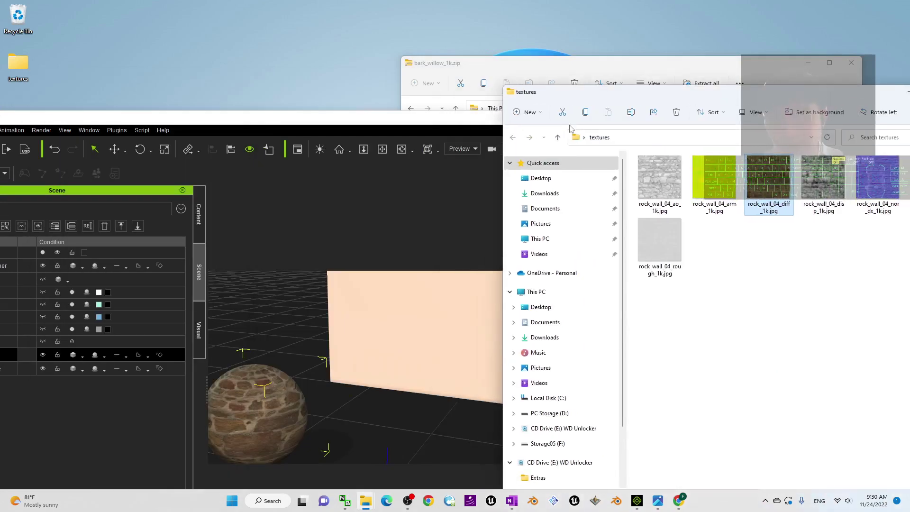
left_click(393, 326)
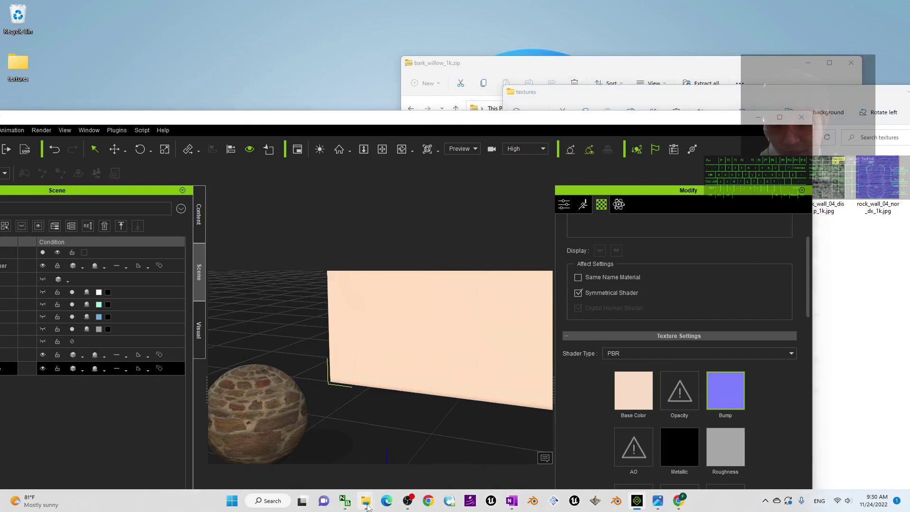
mouse_move(366, 501)
left_click(345, 422)
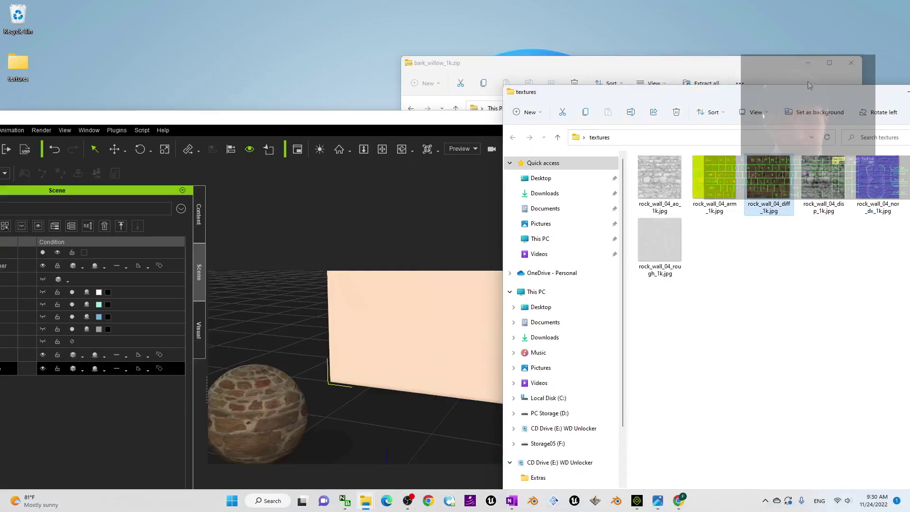
left_click_drag(796, 91, 269, 121)
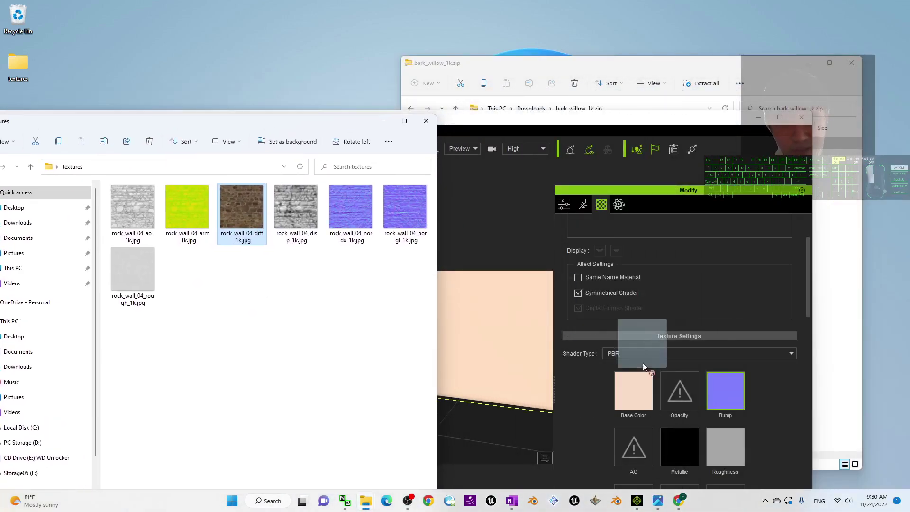
left_click_drag(638, 386, 638, 386)
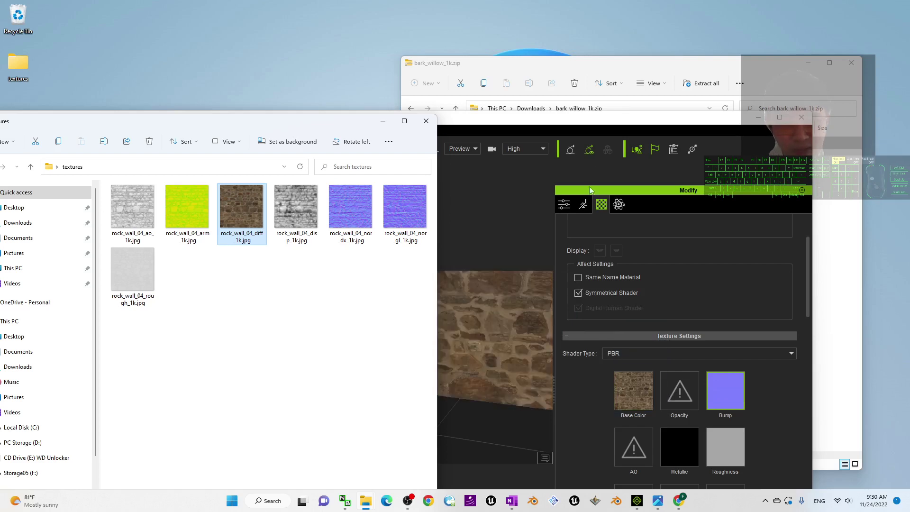
- Maximize iClone and examine up close how flat the rock wall color texture looks on the plane
double_click(604, 119)
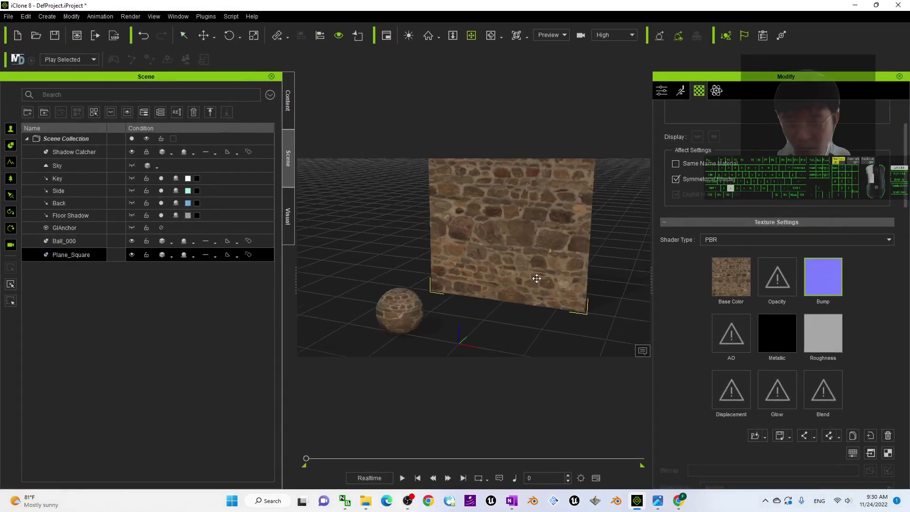
key("c")
left_click_drag(536, 278, 432, 339)
scroll(433, 339, "up", 5)
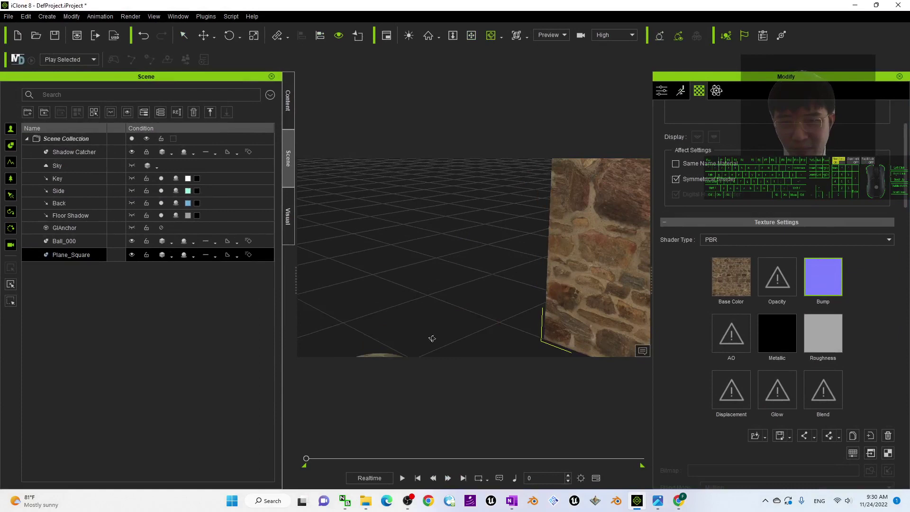
right_click_drag(431, 338, 388, 259)
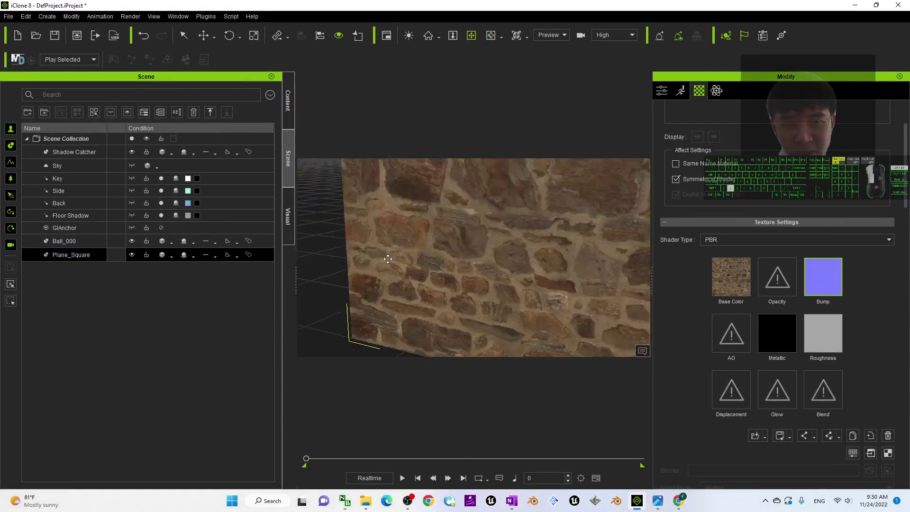
scroll(493, 252, "down", 5)
left_click_drag(387, 259, 271, 307)
key("c")
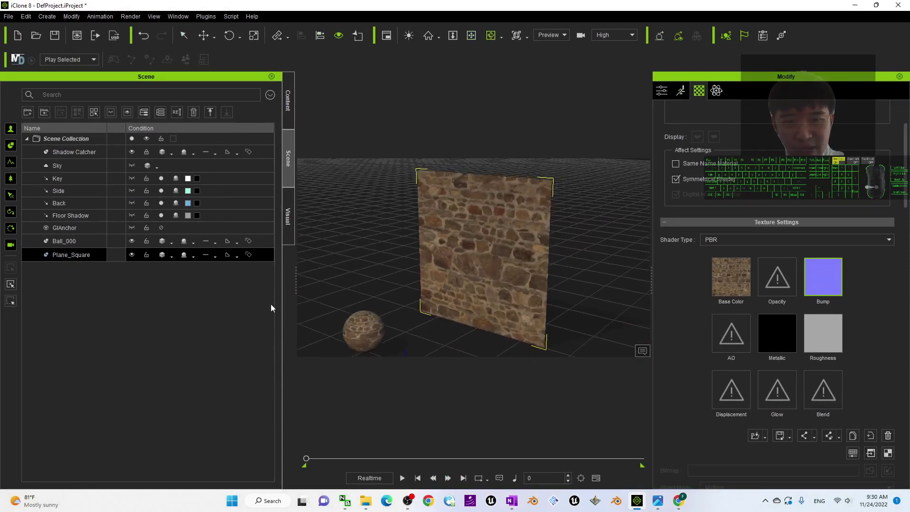
- Scale the ball up to several times its size and reposition it in front of the plane
left_click(361, 325)
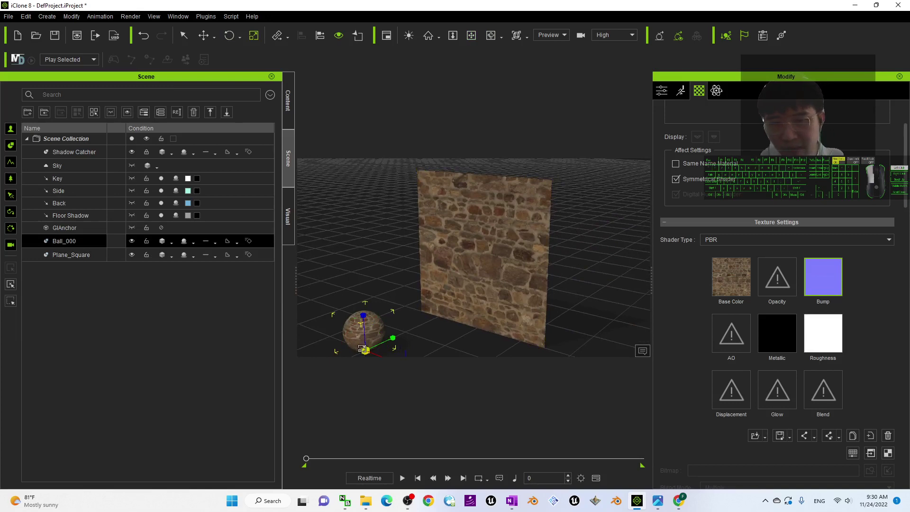
left_click_drag(365, 349, 440, 258)
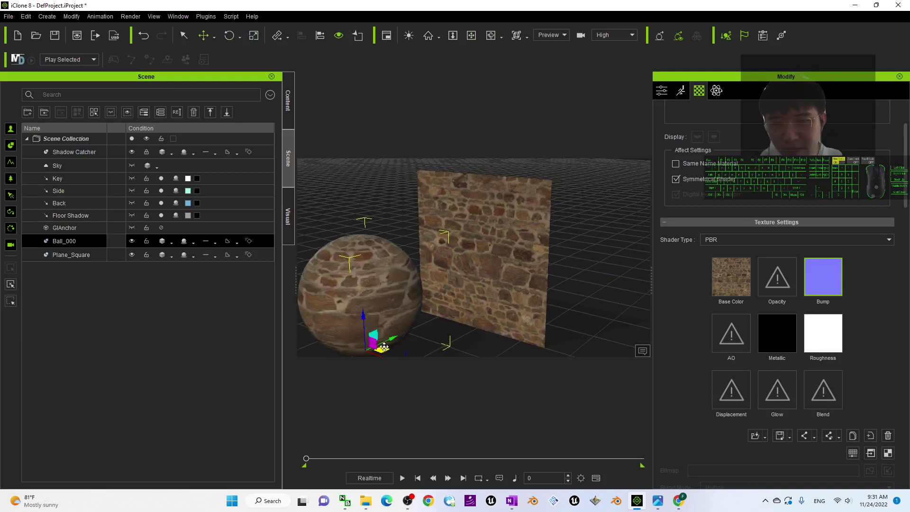
left_click_drag(384, 347, 397, 331)
- Load rock_wall_04_nor_gl_1k.jpg into the square plane's Bump channel with the input type Normal
scroll(445, 260, "up", 4)
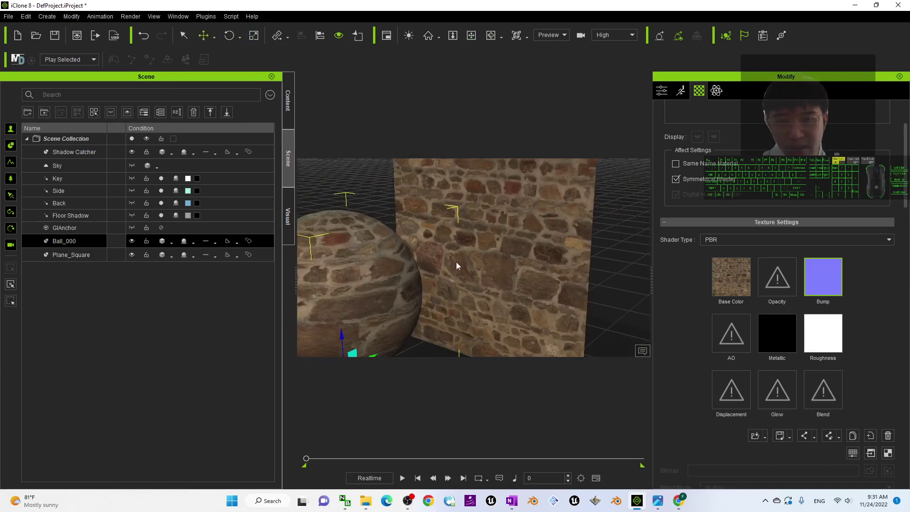
middle_click_drag(469, 258, 486, 251)
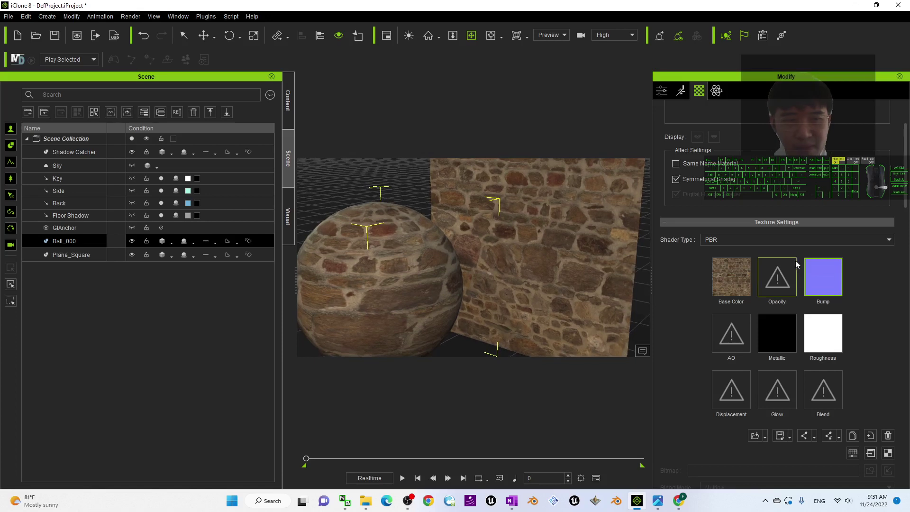
left_click(539, 247)
scroll(484, 266, "down", 2)
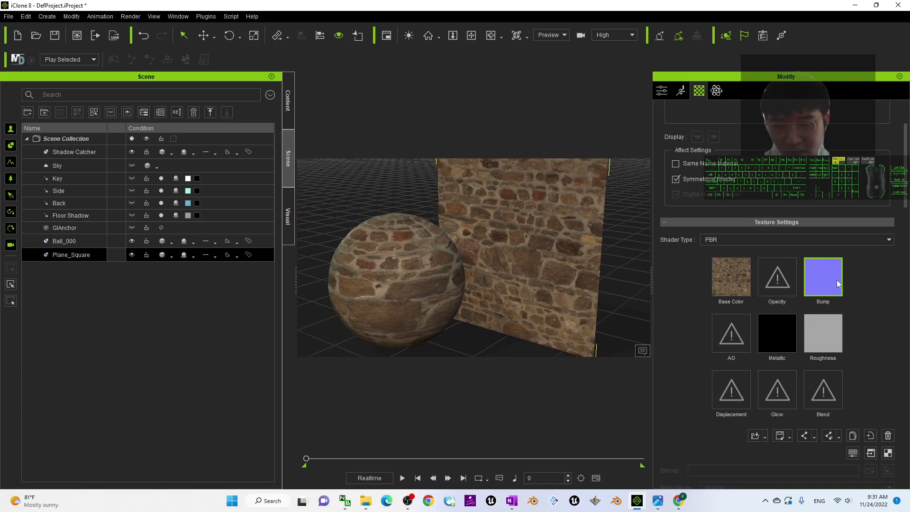
left_click(365, 500)
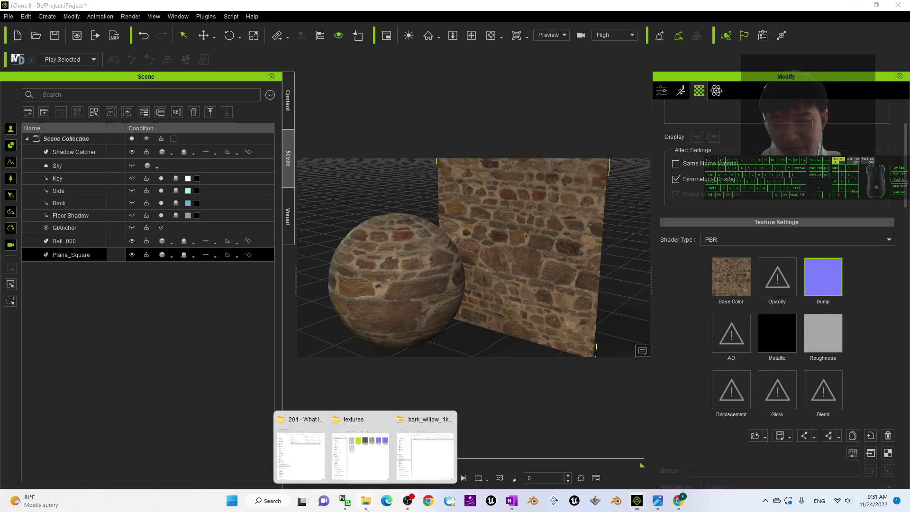
left_click(364, 469)
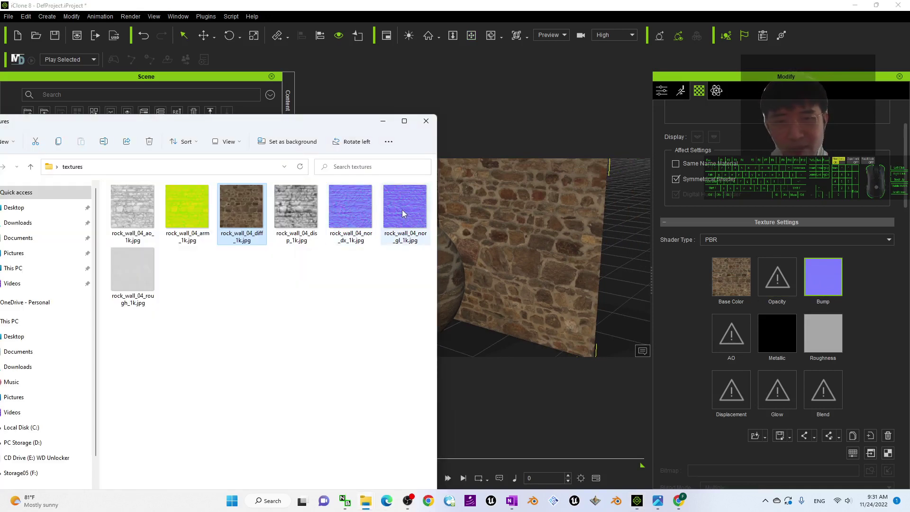
left_click_drag(403, 213, 822, 283)
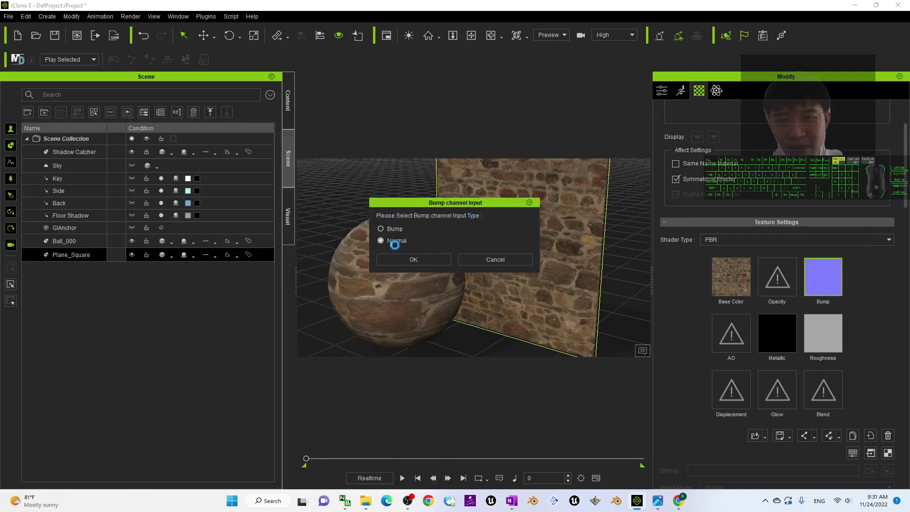
left_click(365, 501)
left_click(374, 478)
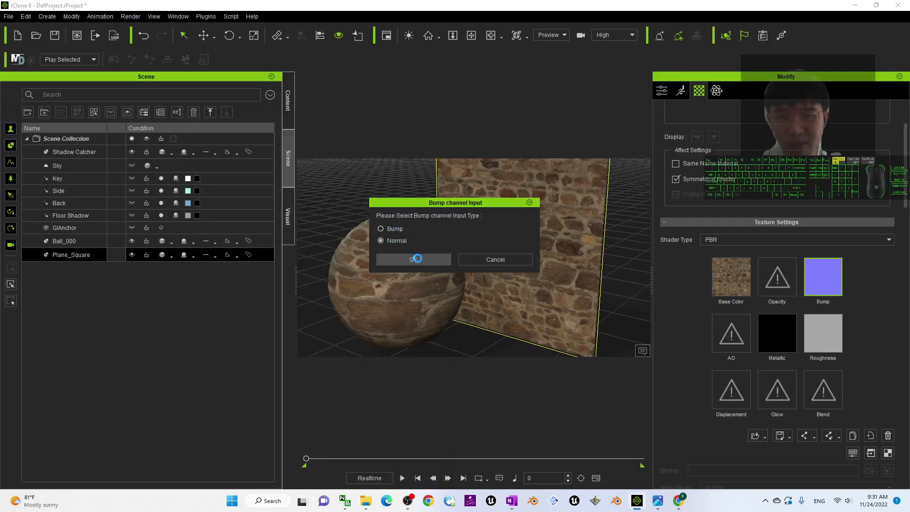
left_click(416, 258)
- Examine the normal-mapped plane from several angles and distances, comparing its surface relief with the ball
scroll(609, 233, "up", 10)
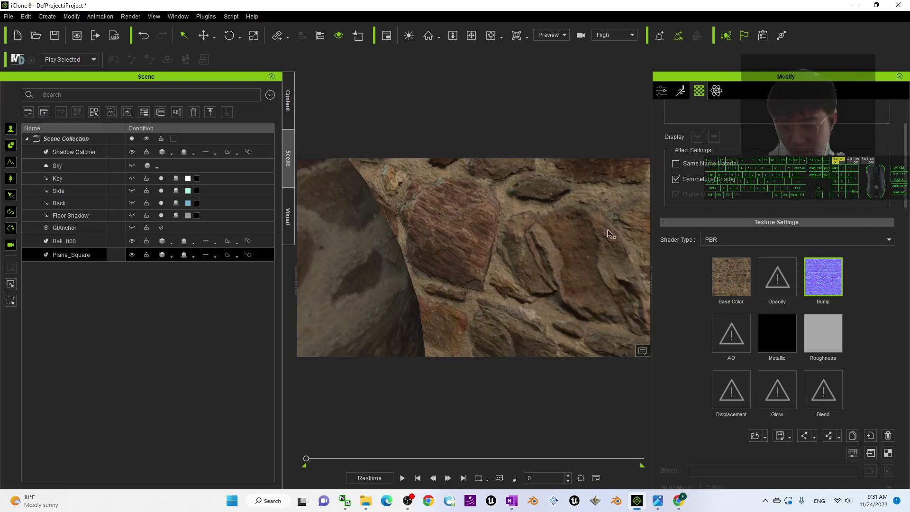
key("x")
left_click_drag(609, 233, 508, 235)
scroll(500, 321, "down", 8)
key("c")
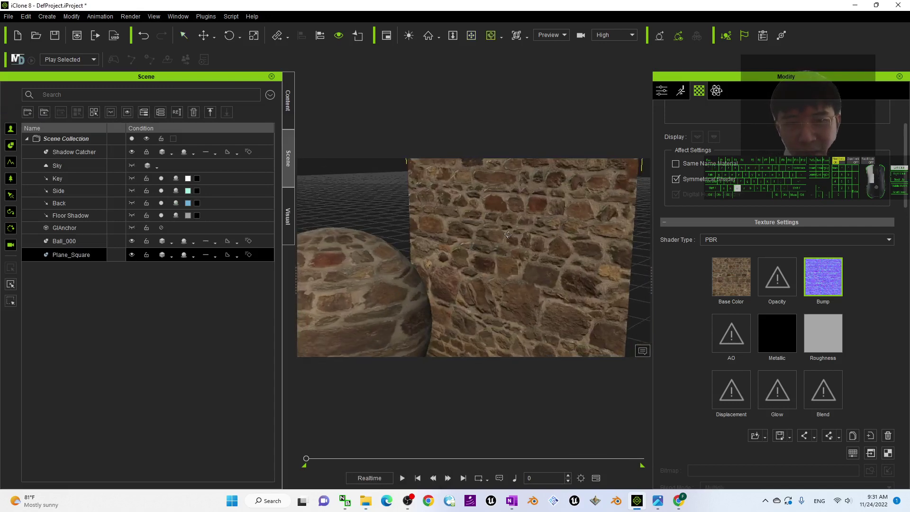
scroll(507, 234, "up", 10)
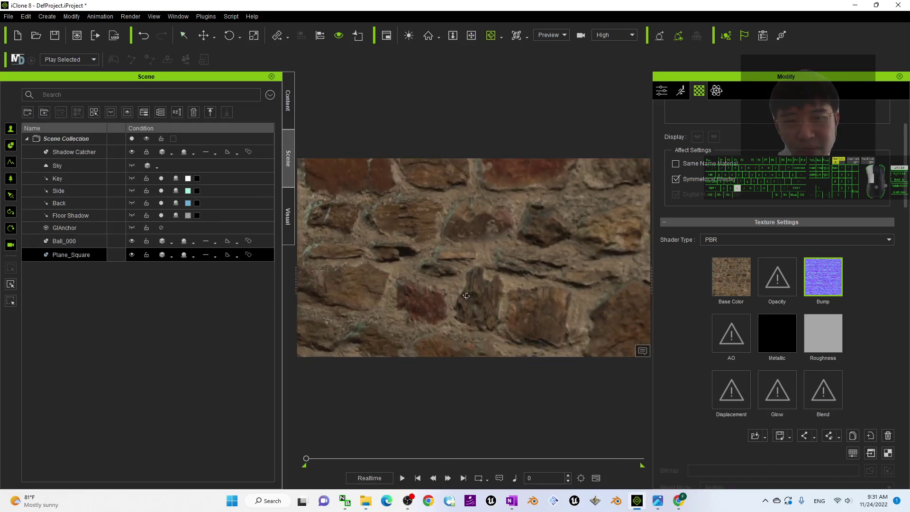
scroll(472, 218, "down", 8)
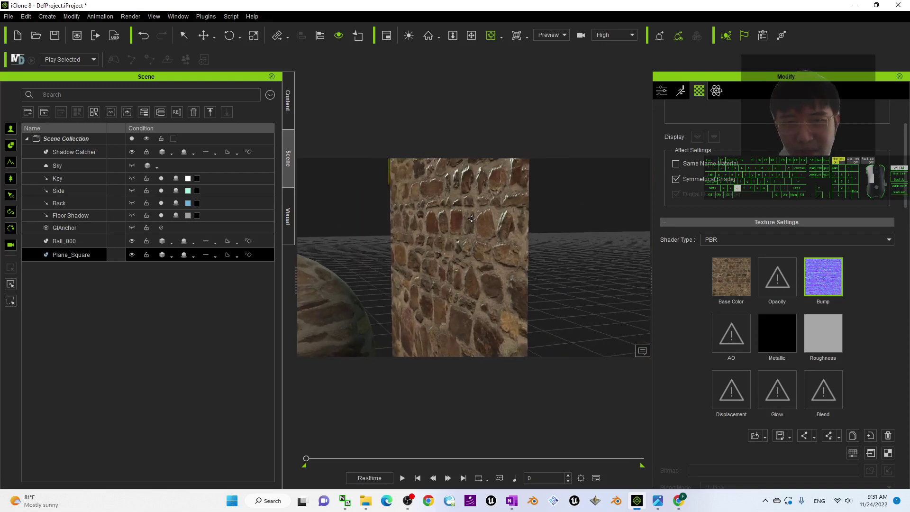
scroll(472, 219, "up", 6)
scroll(450, 232, "down", 3)
scroll(434, 242, "up", 3)
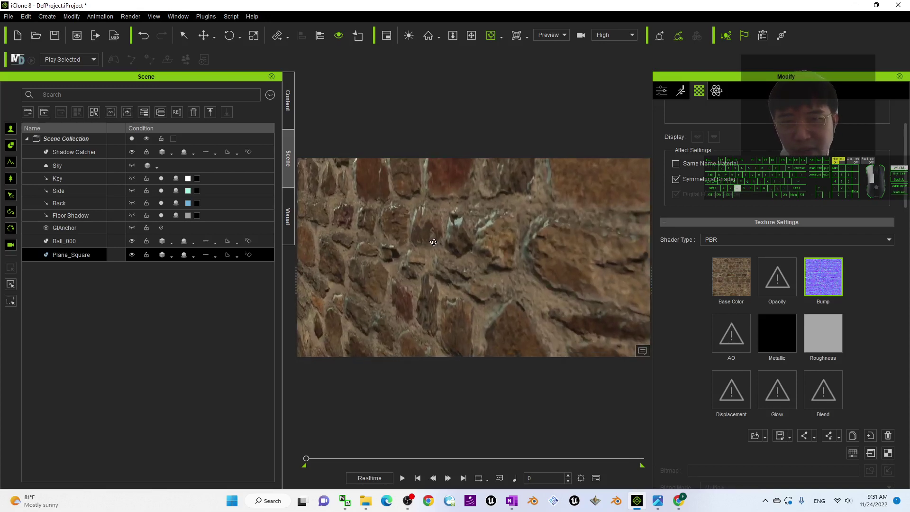
- Rotate the Key directional light to change the angle at which it strikes the rock wall plane
left_click(65, 181)
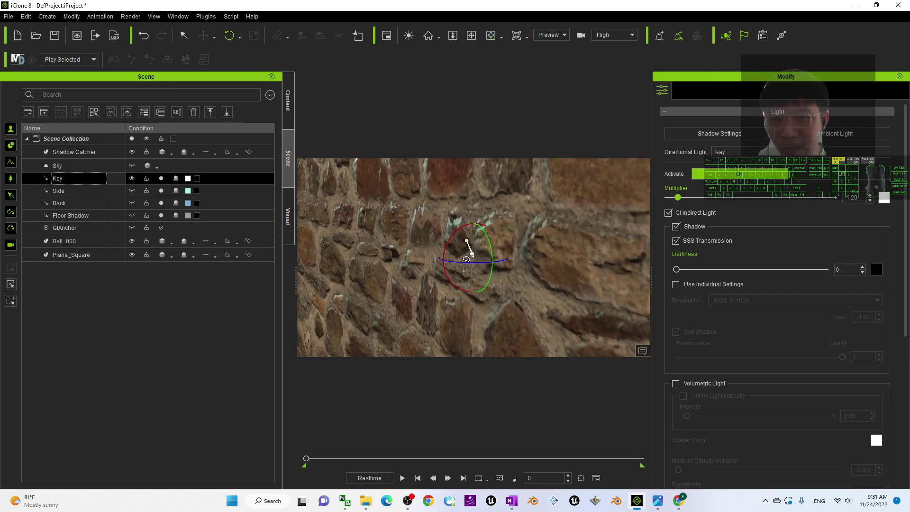
left_click_drag(466, 259, 493, 262)
scroll(447, 256, "down", 6)
scroll(476, 262, "up", 4)
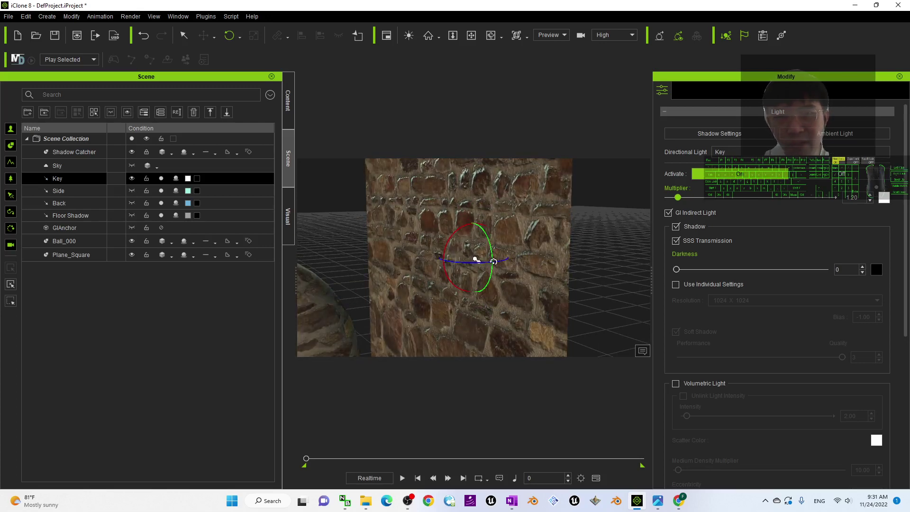
- Remove the normal map from the square plane's Bump channel to compare its relief without it, and undo the removal
left_click(432, 213)
left_click(699, 90)
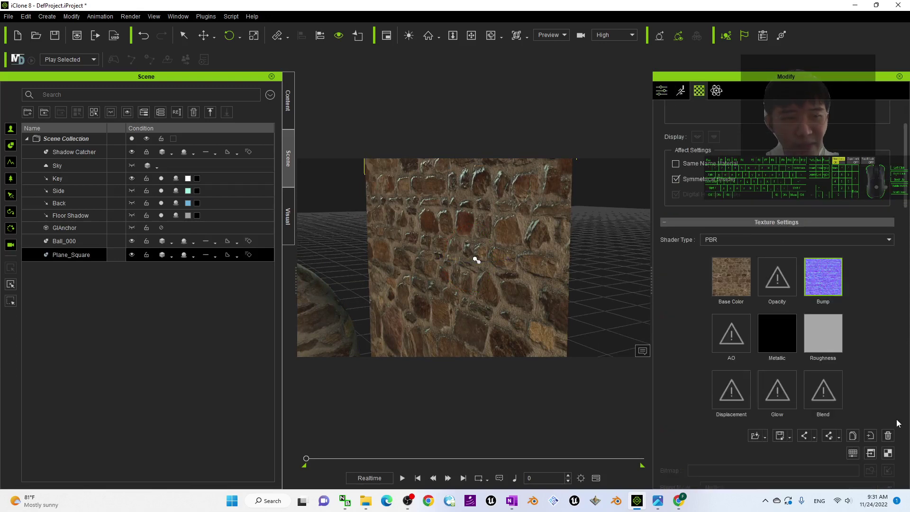
left_click(888, 435)
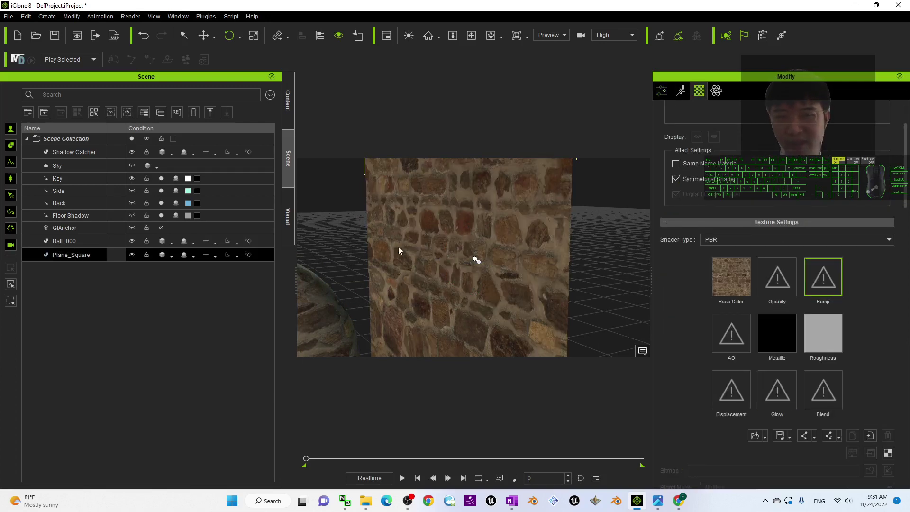
scroll(468, 209, "up", 5)
scroll(465, 216, "down", 4)
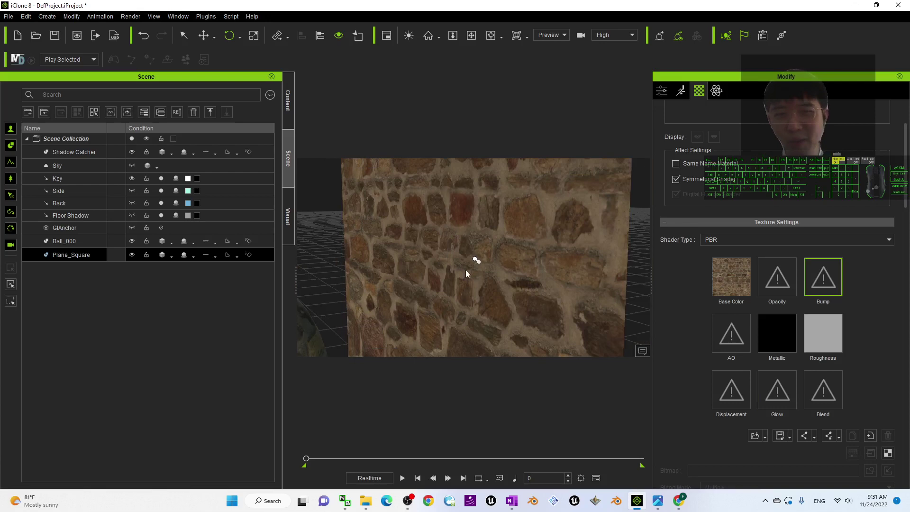
left_click(144, 36)
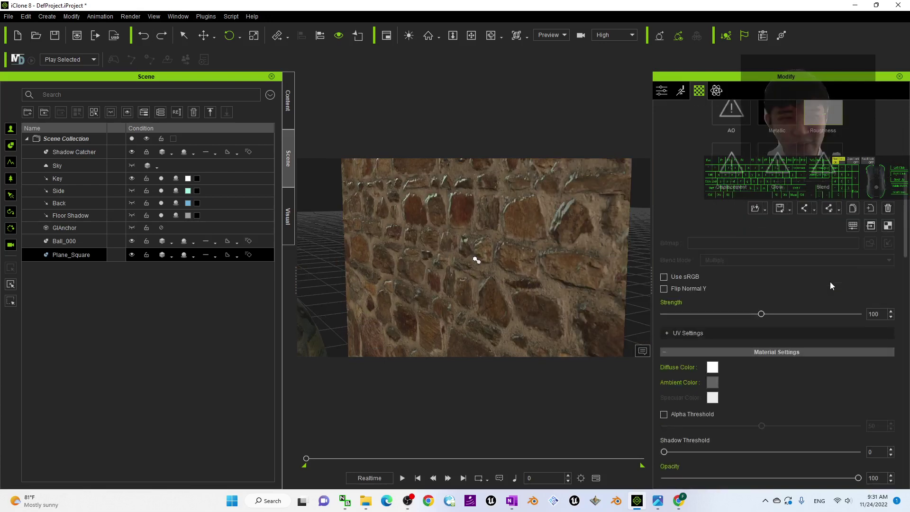
scroll(384, 260, "down", 3)
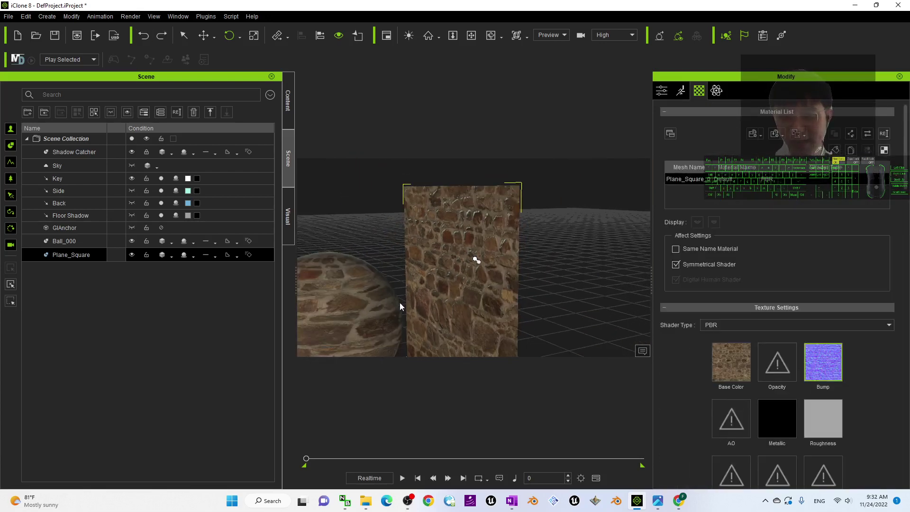
- Load the rock wall normal texture into the ball's Bump channel with the input type Normal
right_click_drag(383, 325, 404, 289)
left_click(404, 288)
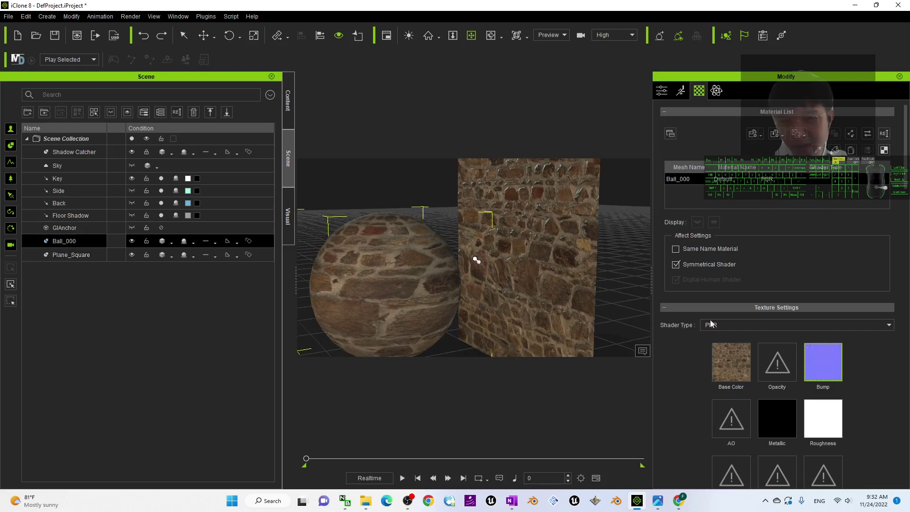
mouse_move(365, 501)
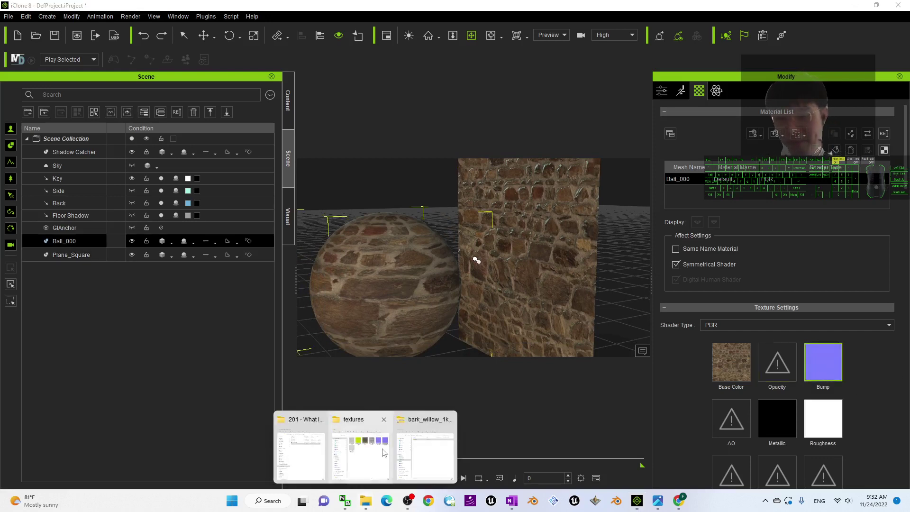
left_click(402, 444)
left_click_drag(443, 228, 822, 362)
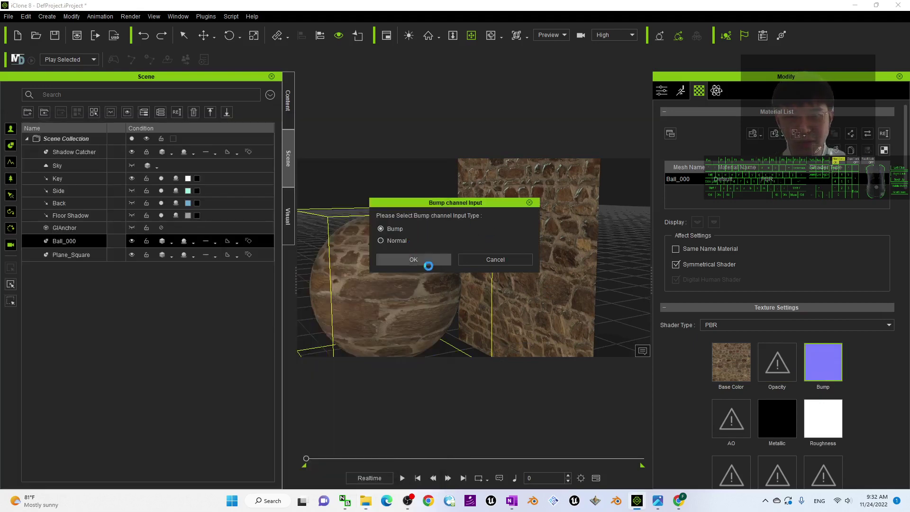
left_click(384, 240)
left_click(413, 259)
- Rotate the Key directional light so it strikes the normal-mapped ball from the side
scroll(474, 258, "up", 5)
left_click_drag(439, 296, 491, 278)
key("c")
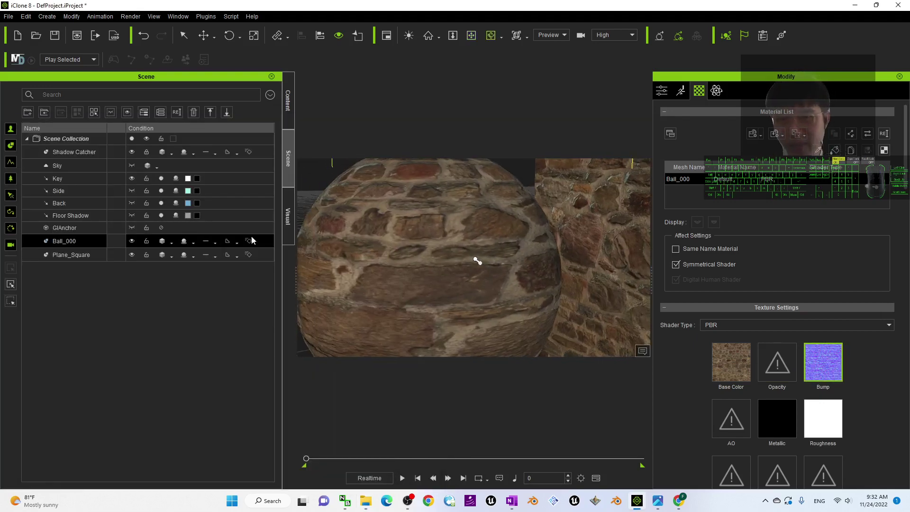
left_click(71, 179)
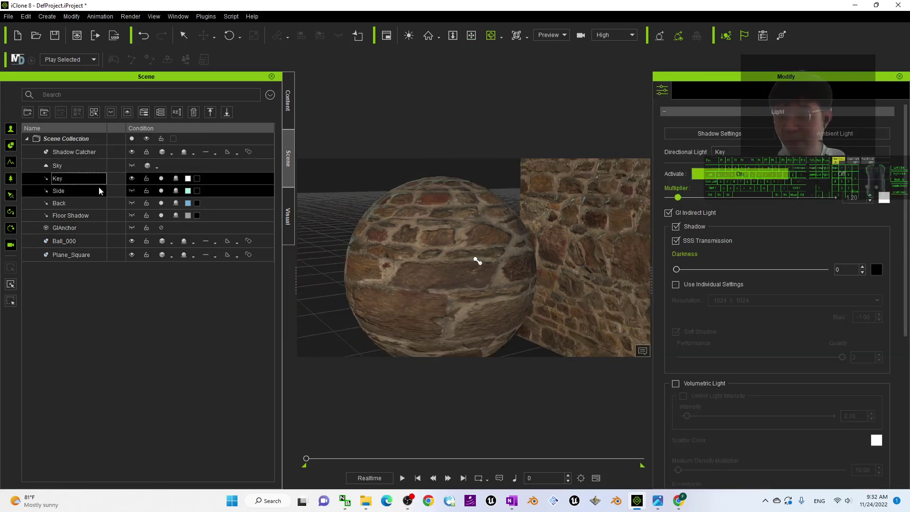
key("e")
left_click_drag(488, 261, 370, 238)
scroll(370, 238, "up", 2)
right_click_drag(370, 238, 455, 226)
scroll(460, 227, "up", 3)
scroll(460, 228, "down", 1)
scroll(442, 222, "down", 2)
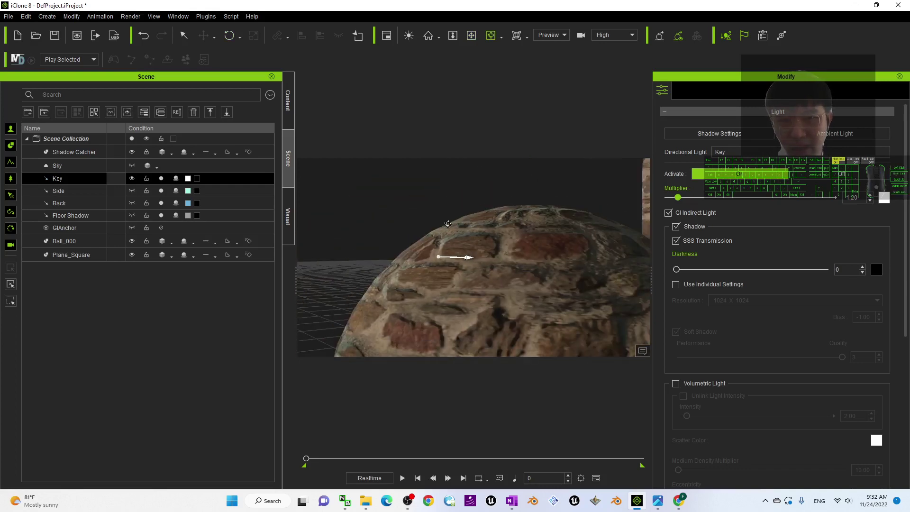
- Remove the normal map from the ball's Bump channel to compare its surface without it, and undo the removal
key("x")
mouse_move(446, 225)
left_mouse_down()
mouse_move(485, 261)
mouse_move(452, 221)
left_mouse_up()
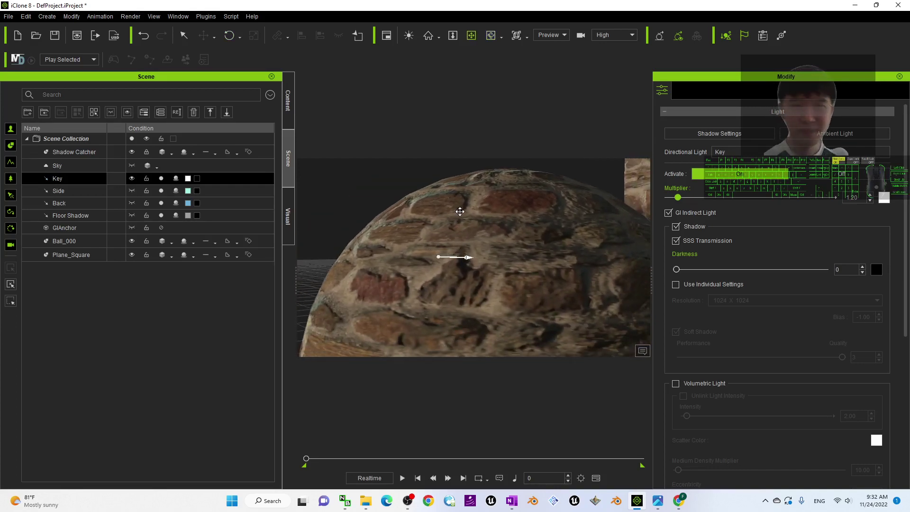
left_click(447, 235)
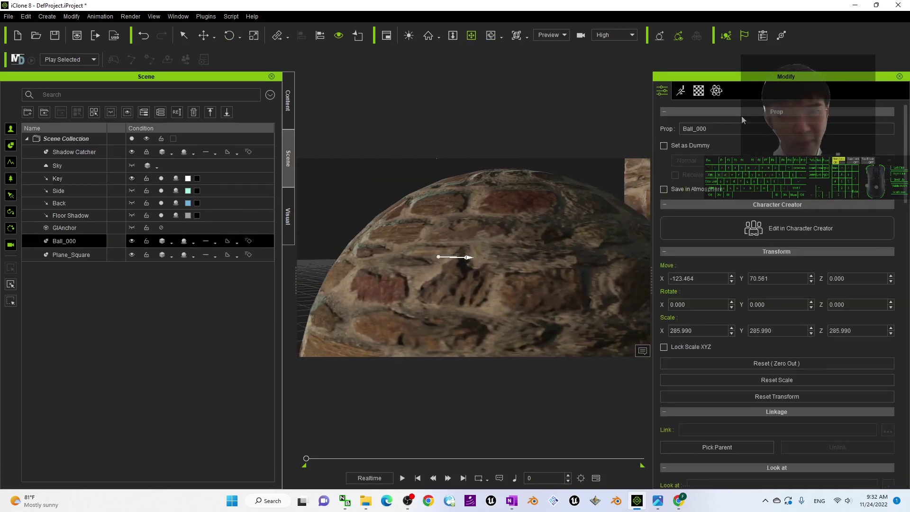
left_click(706, 91)
scroll(879, 405, "down", 3)
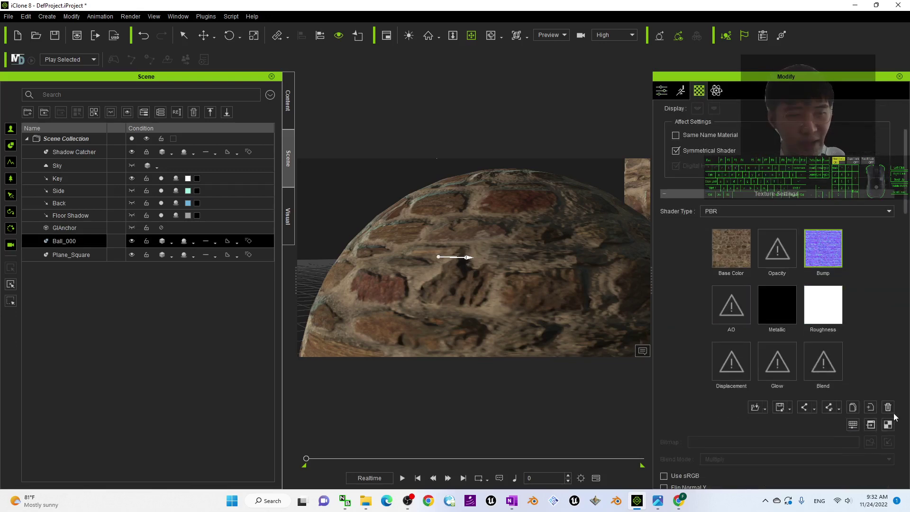
left_click(888, 408)
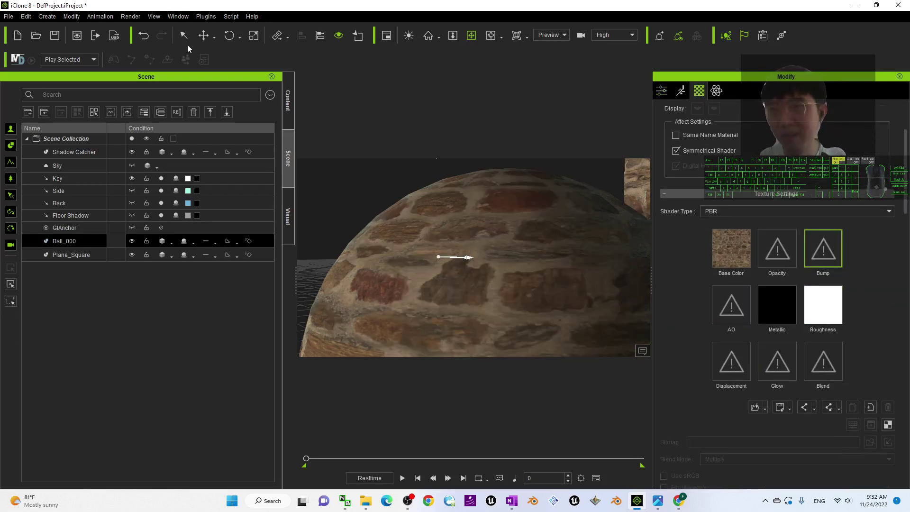
left_click(143, 35)
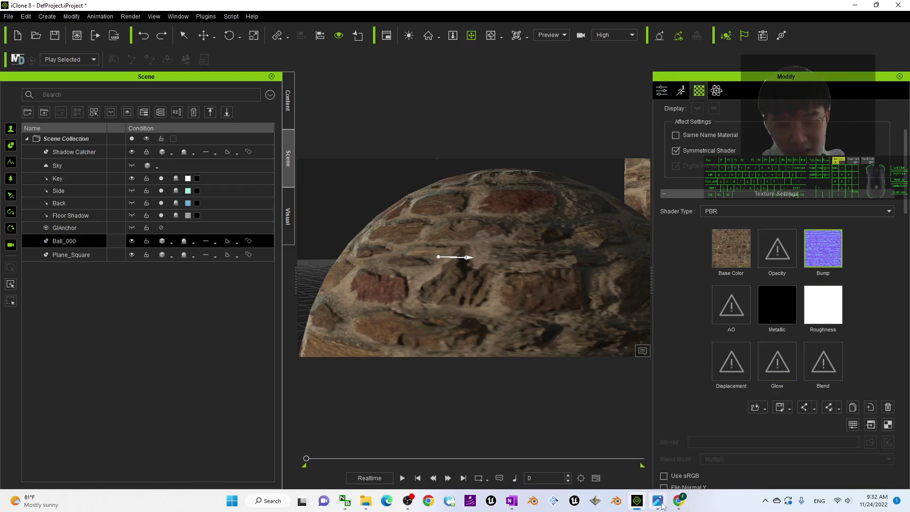
- Switch to the image viewer and examine cover.jpg, comparing the ball before and after the normal map
mouse_move(661, 504)
left_click(661, 466)
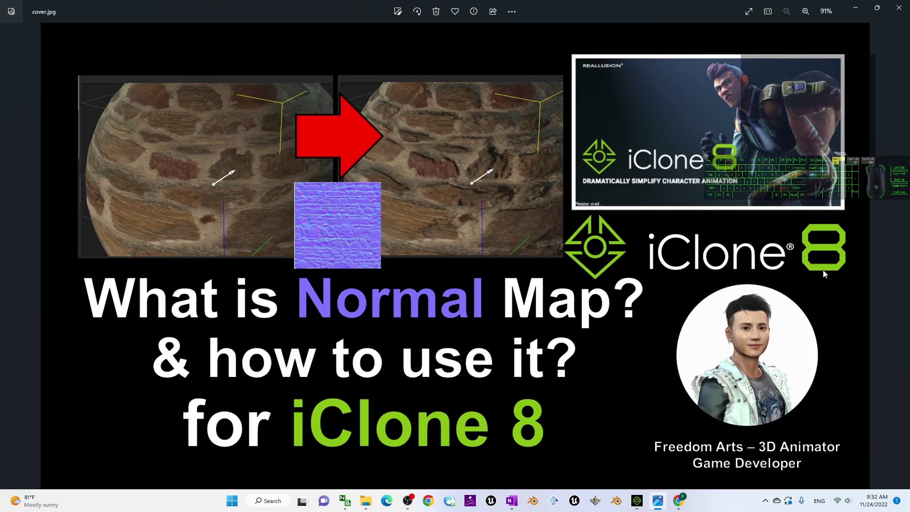
mouse_move(637, 501)
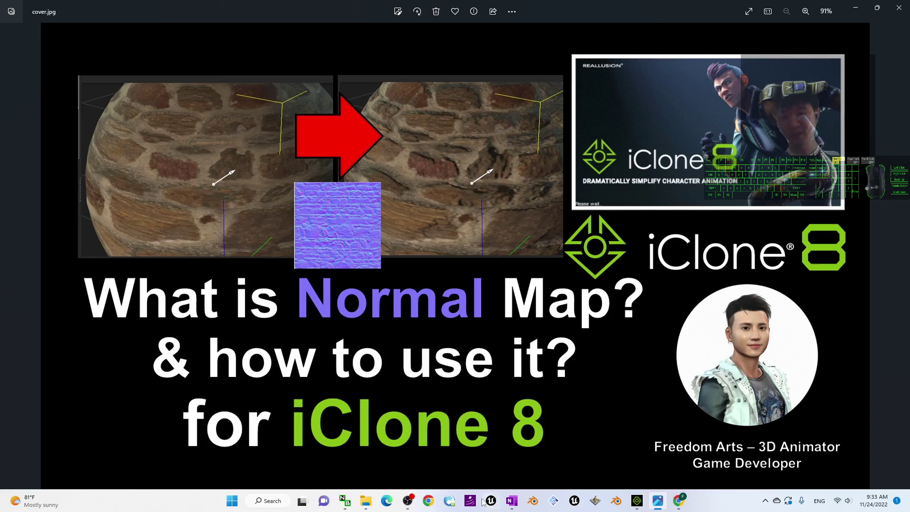
- Return to iClone 8 and examine the normal-mapped ball and plane together from a distance and close up
left_click(637, 500)
scroll(561, 275, "down", 5)
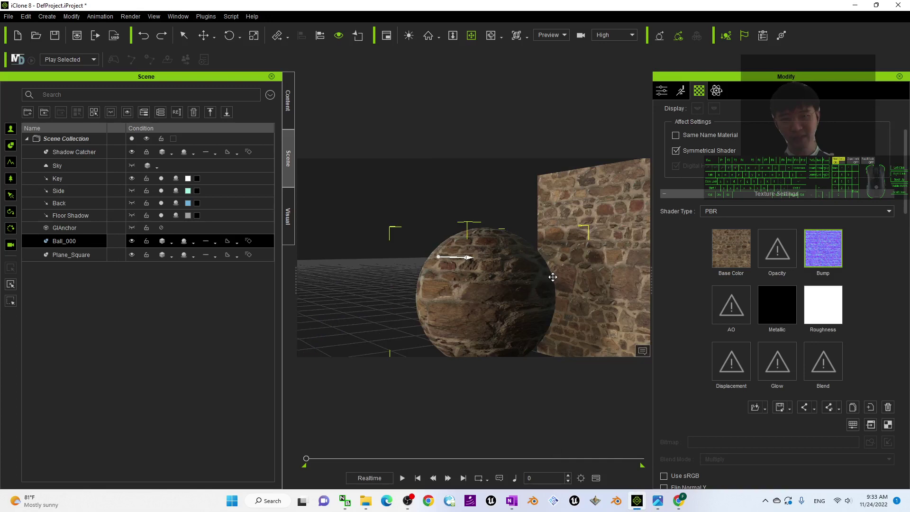
right_click_drag(561, 275, 576, 302)
scroll(469, 260, "up", 5)
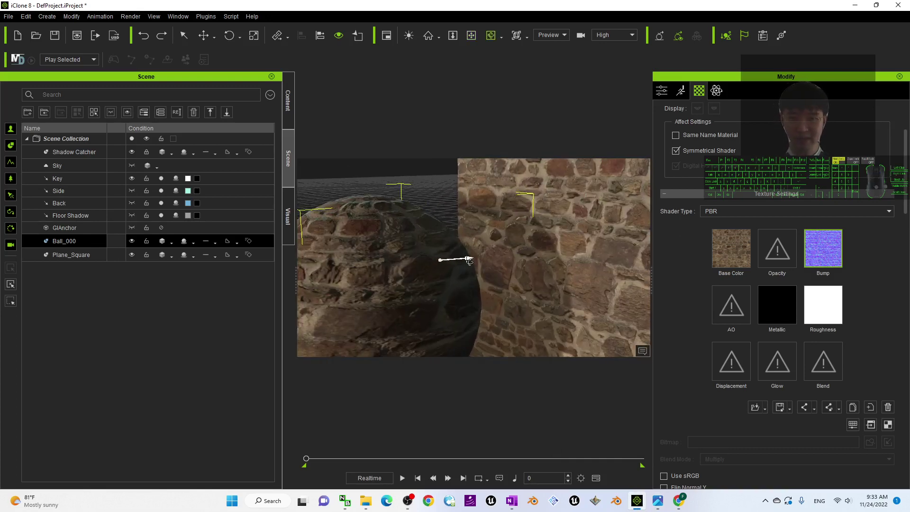